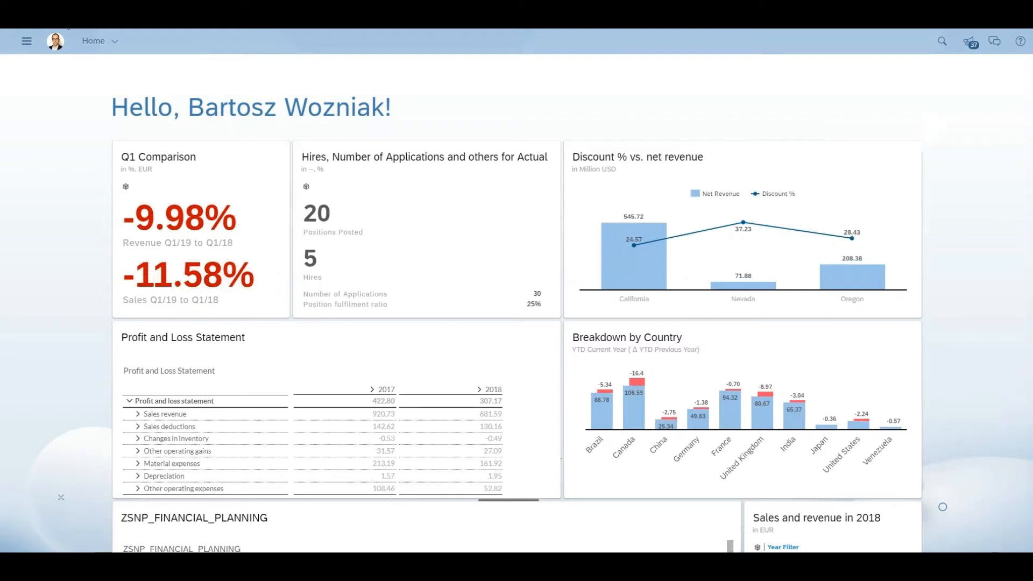
# Expand Sales revenue and Gross revenue in the Profit and Loss Statement, and break 2017 down into quarters
pyautogui.moveTo(174, 146); pyautogui.dragTo(253, 215)
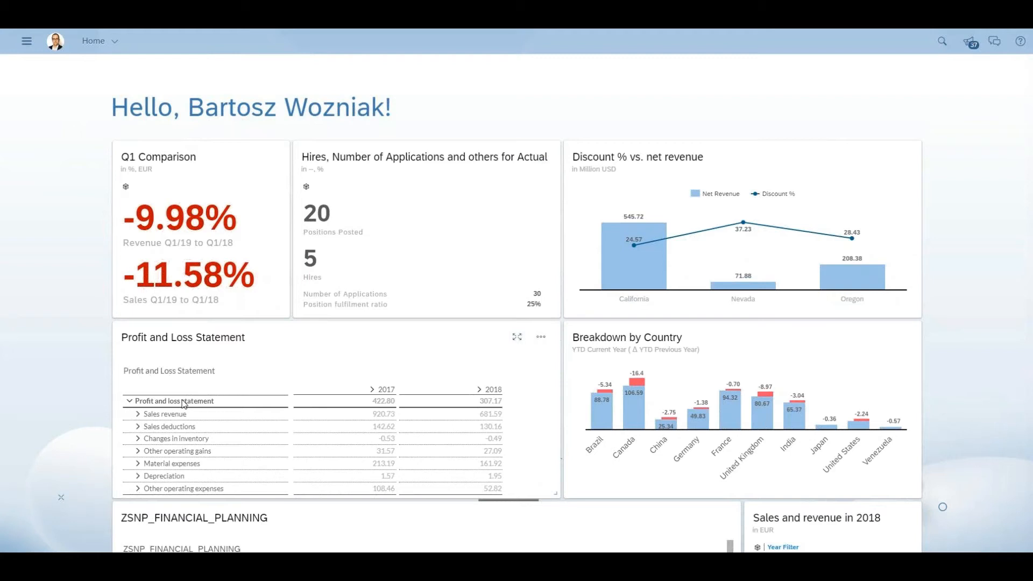
pyautogui.click(138, 414)
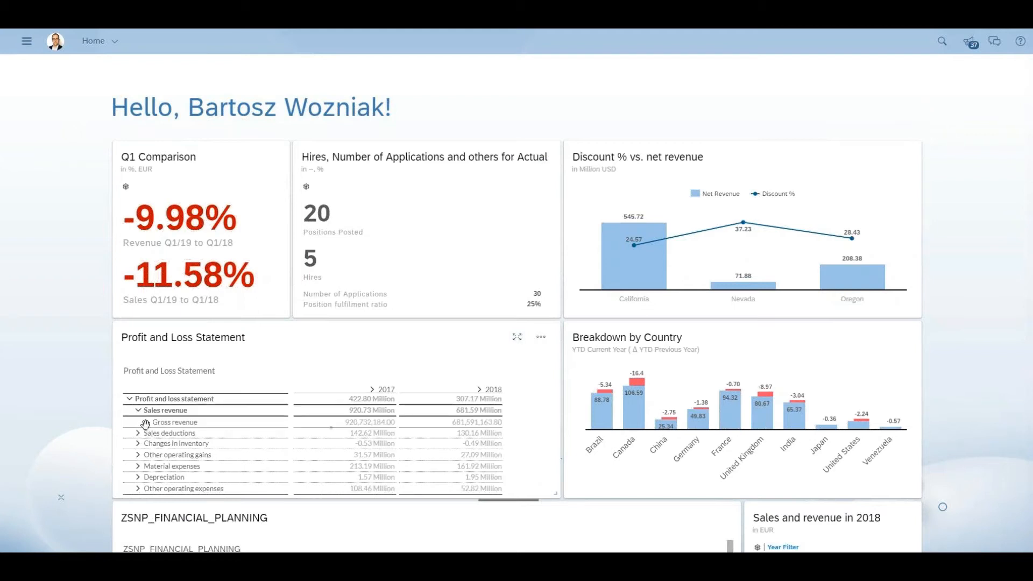
pyautogui.click(145, 423)
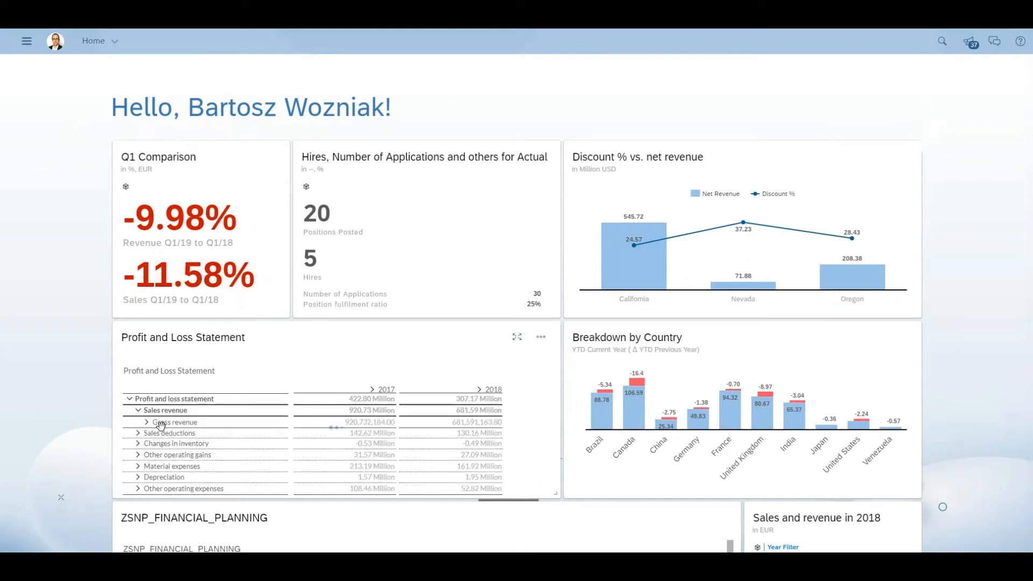
pyautogui.click(372, 388)
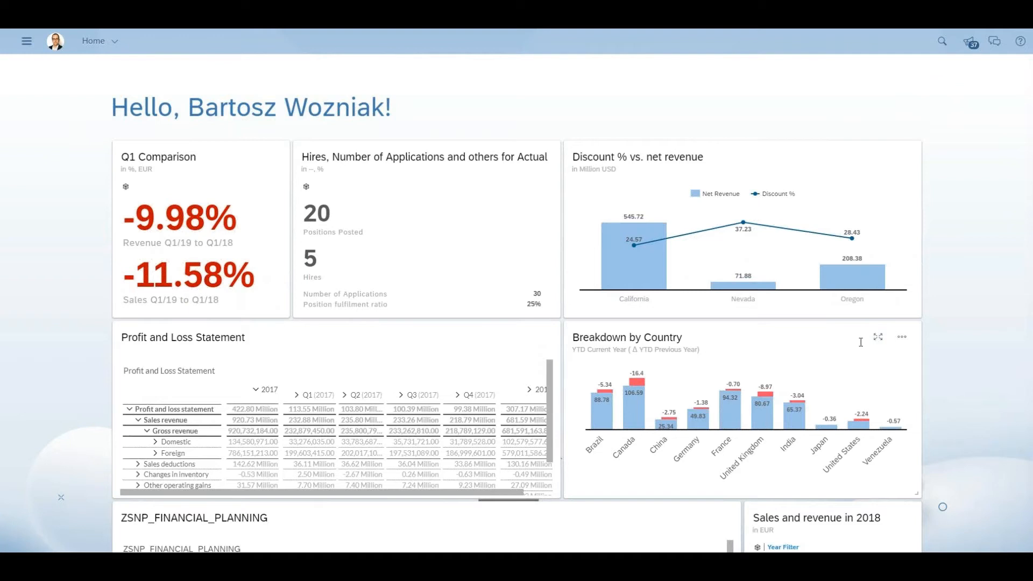
# Enlarge the Breakdown by Country chart, compare India with Canada, and return the chart to its tile size
pyautogui.click(877, 344)
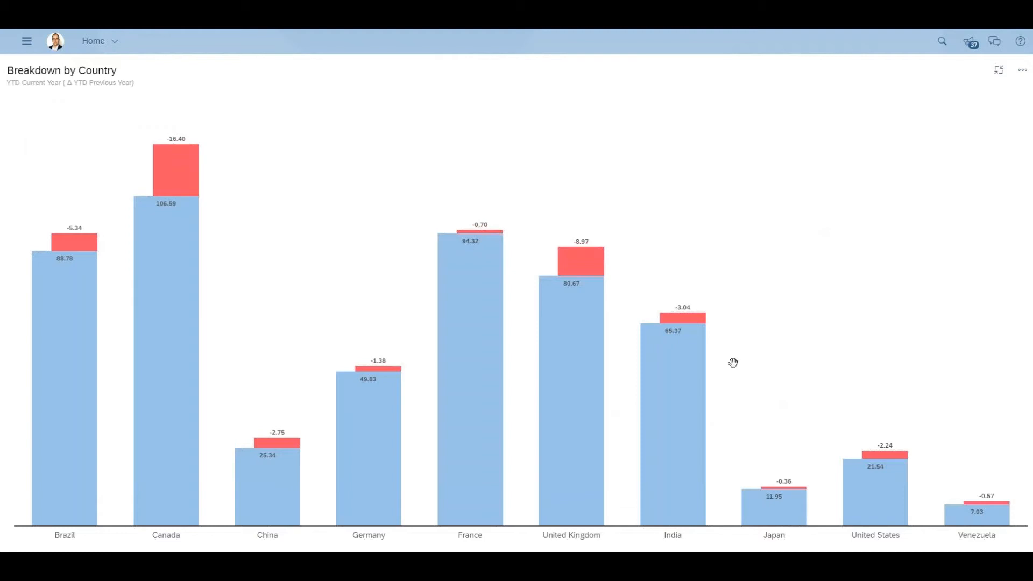
pyautogui.click(662, 391)
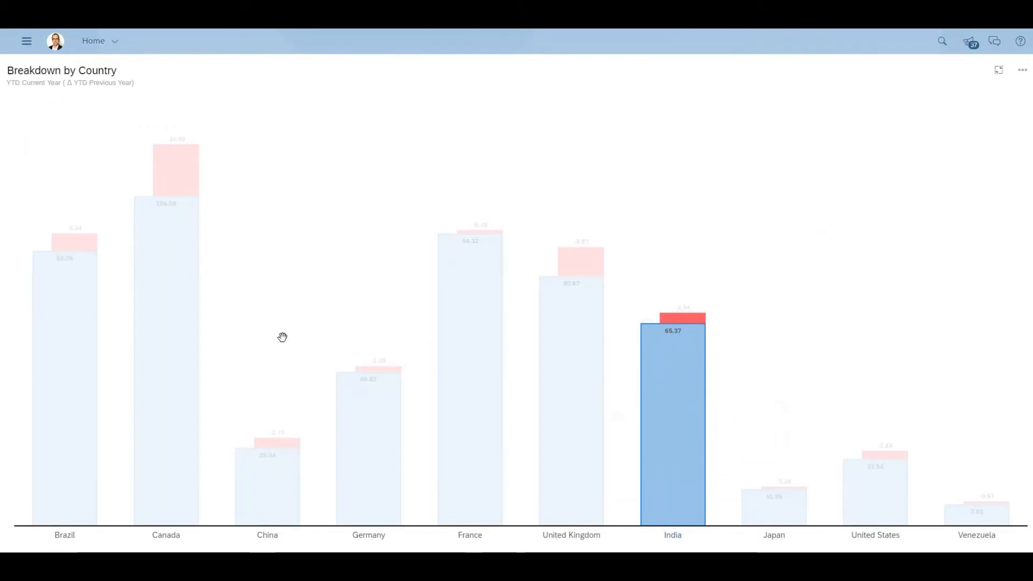
pyautogui.click(182, 330)
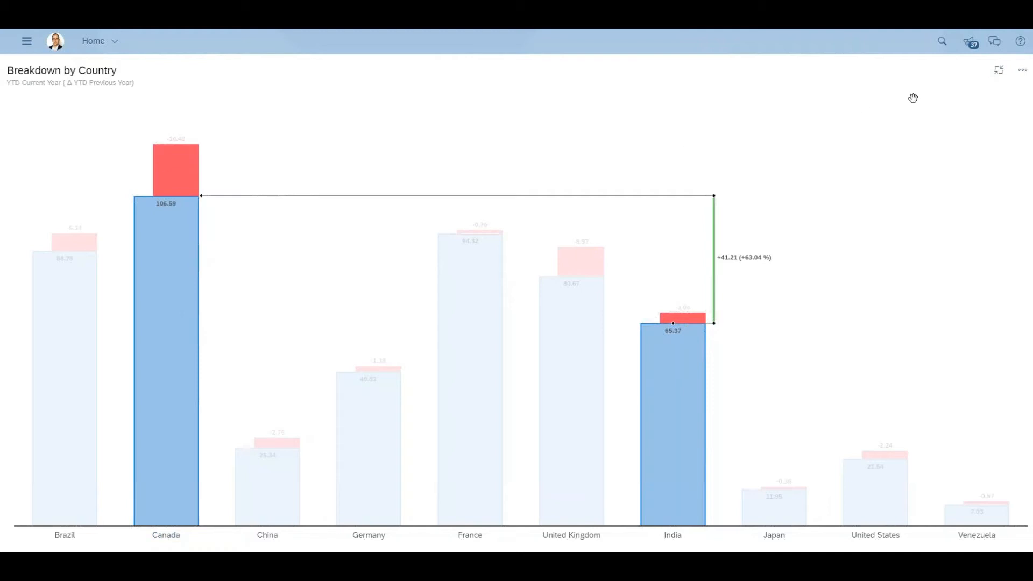
pyautogui.click(998, 70)
# Open the source dashboard of the Sales and revenue in 2018 tile
pyautogui.scroll(-5, 947, 138)
pyautogui.scroll(-1, 949, 148)
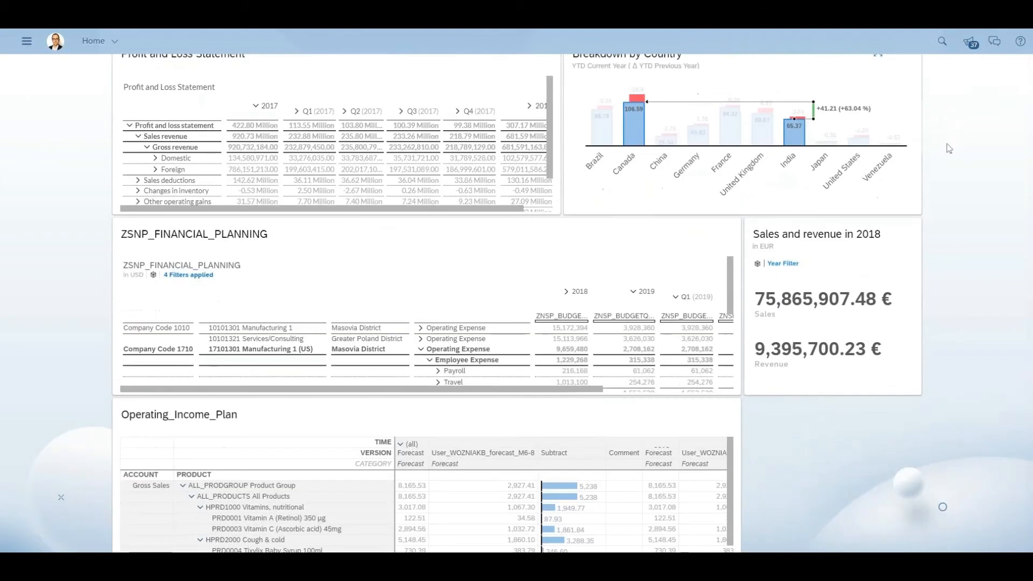
pyautogui.scroll(-1, 949, 148)
pyautogui.moveTo(905, 190)
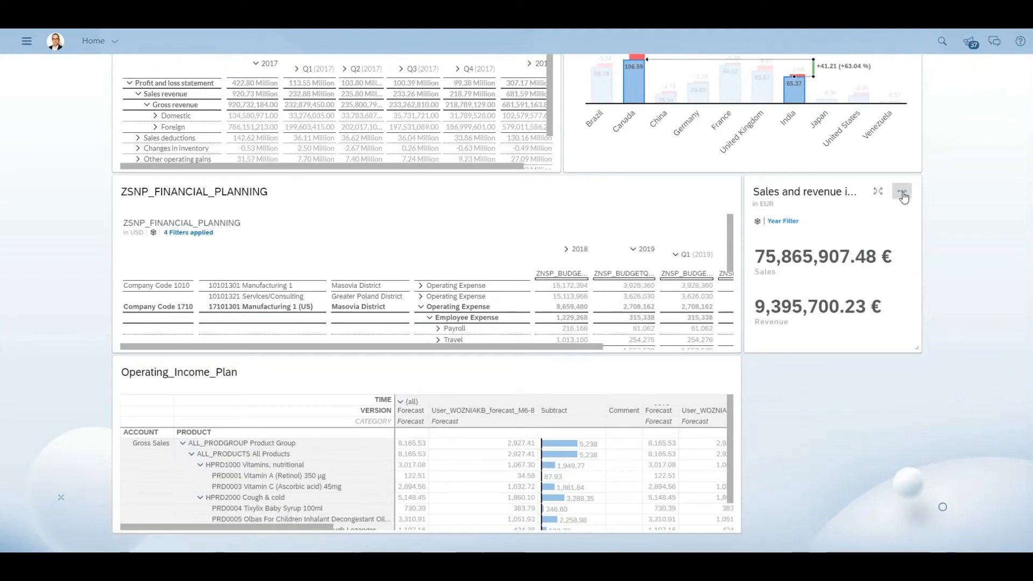
pyautogui.click(902, 193)
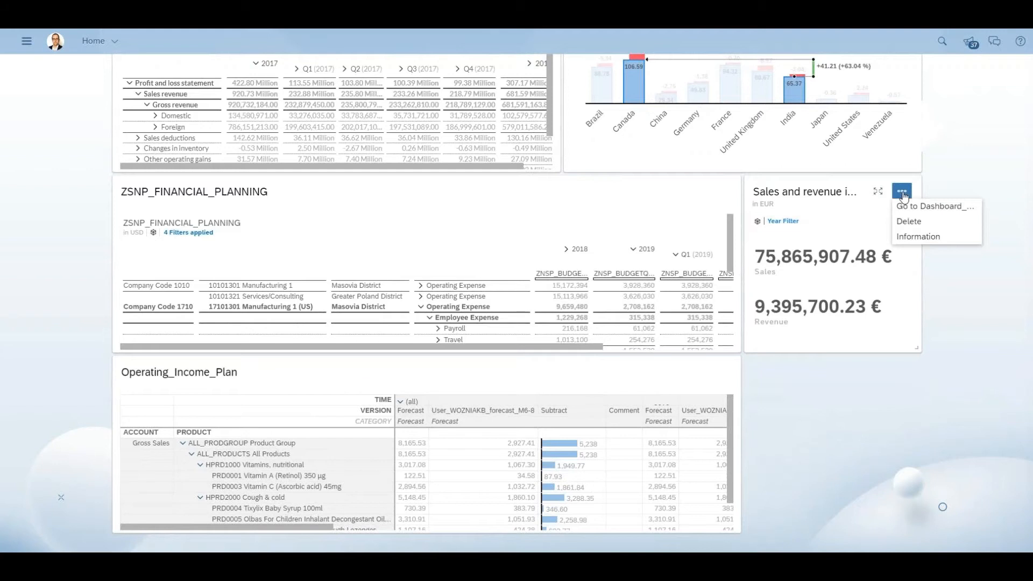
pyautogui.click(908, 207)
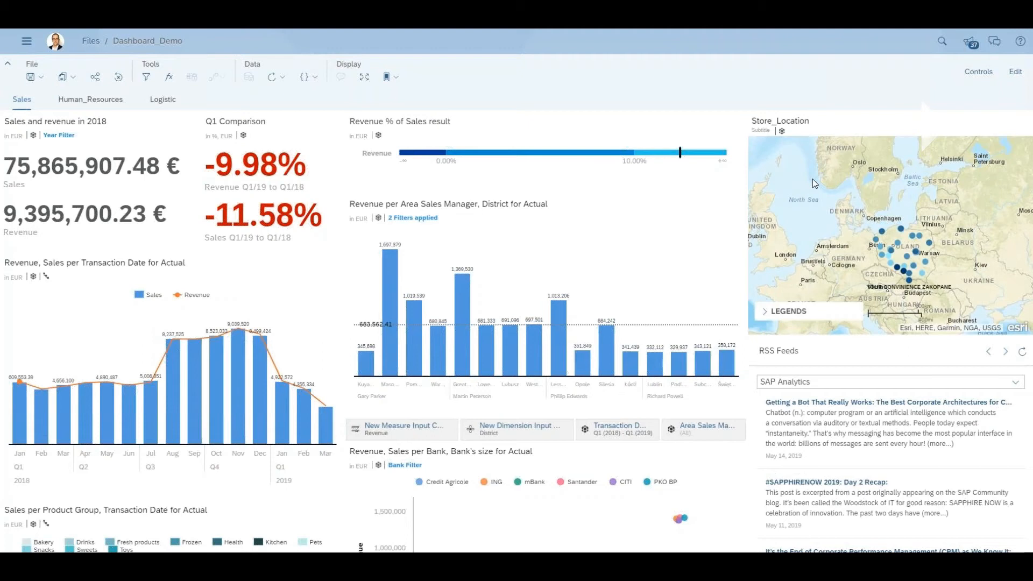
# Look over the charts and RSS feeds on the dashboard's Sales page and switch the story to edit mode
pyautogui.scroll(-5, 812, 178)
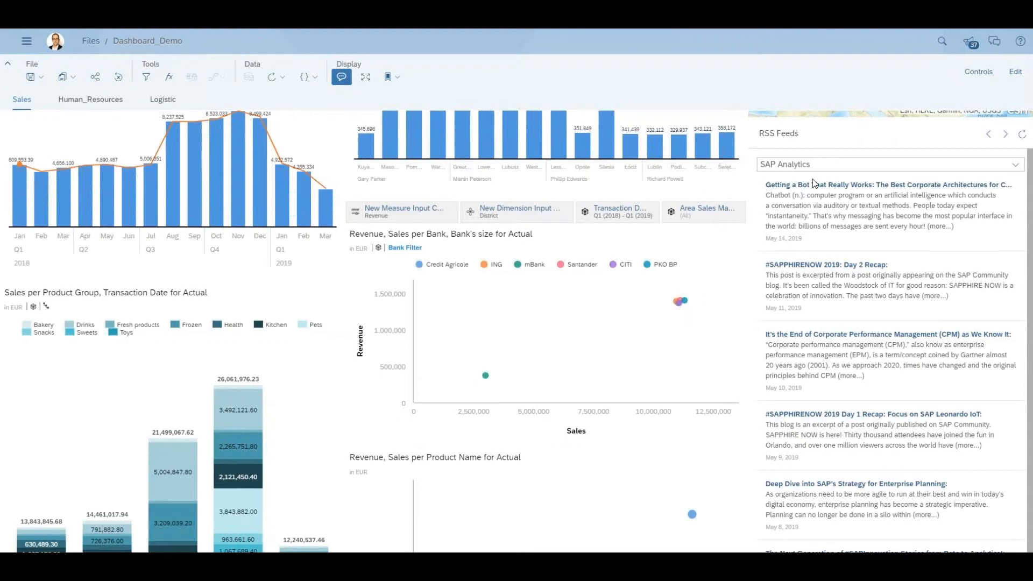
pyautogui.scroll(-5, 814, 184)
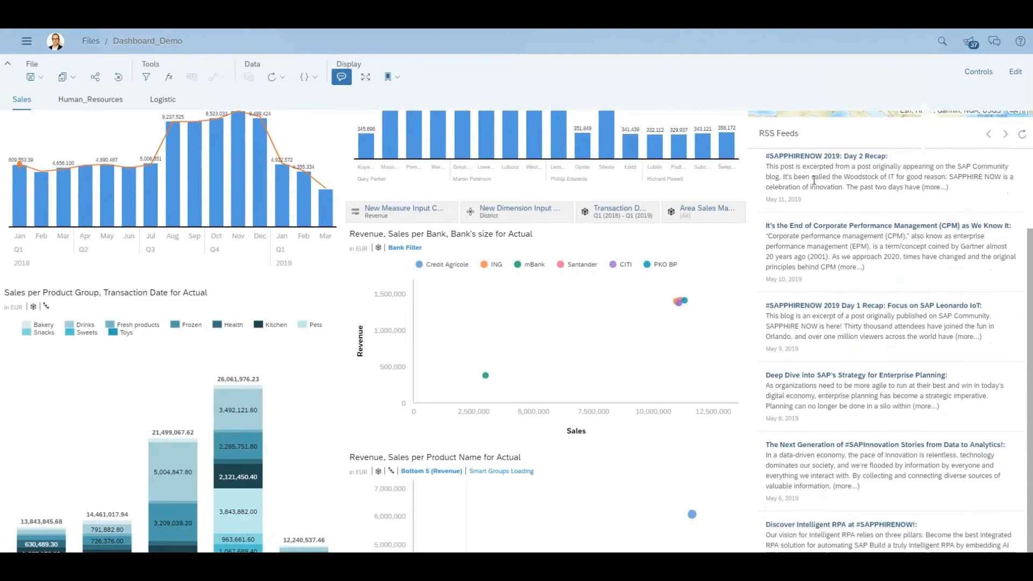
pyautogui.scroll(-4, 640, 262)
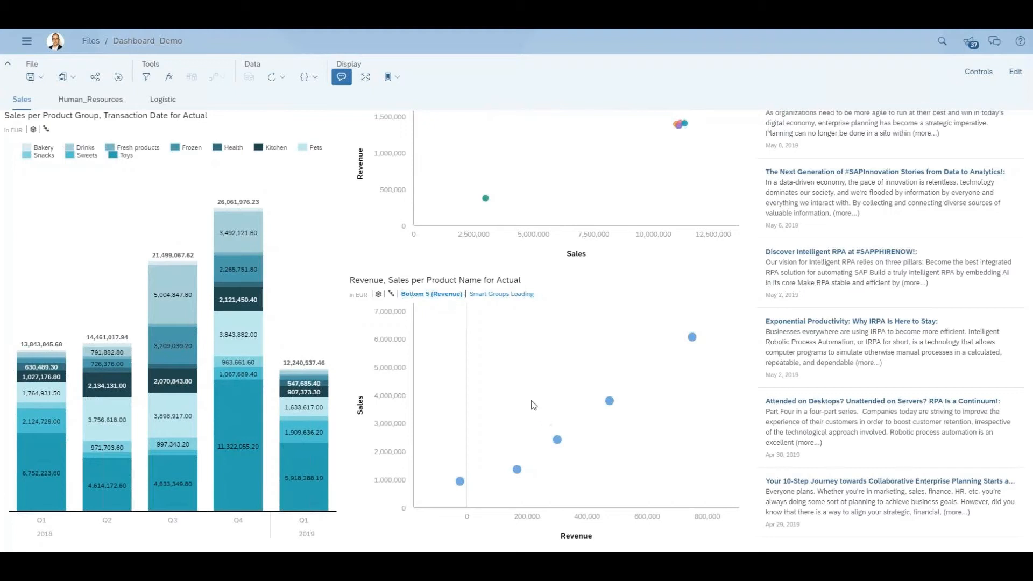
pyautogui.scroll(5, 534, 391)
pyautogui.scroll(3, 534, 390)
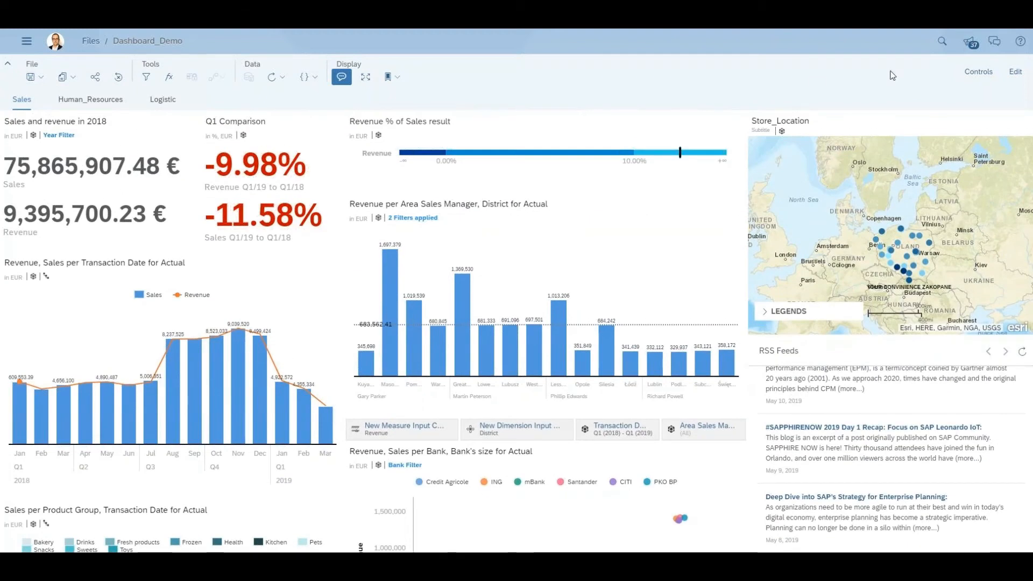
pyautogui.click(1014, 75)
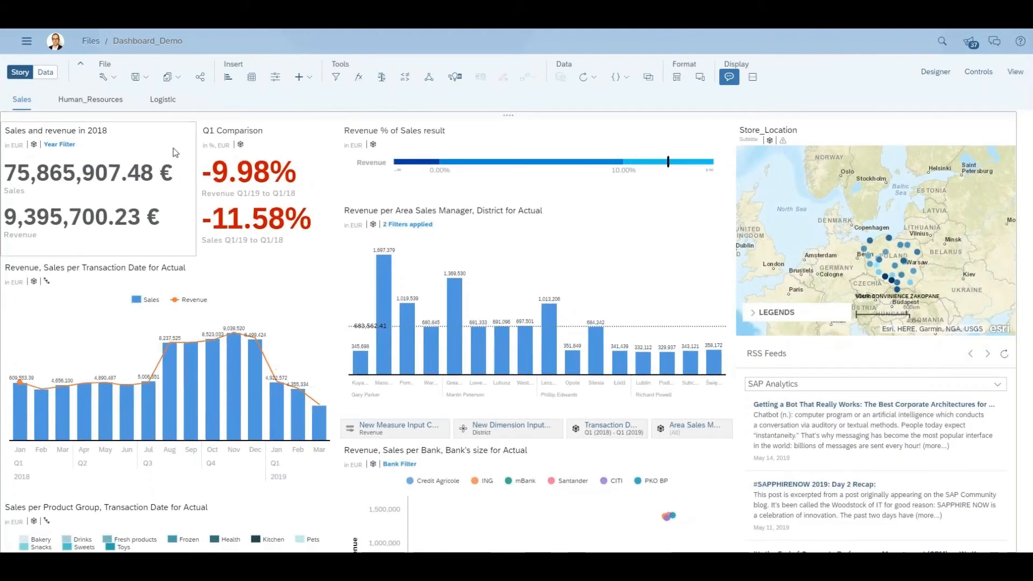
# Add a smart insight to the Sales and revenue in 2018 tile and open its detailed Smart Insights
pyautogui.click(175, 153)
pyautogui.click(211, 133)
pyautogui.click(239, 133)
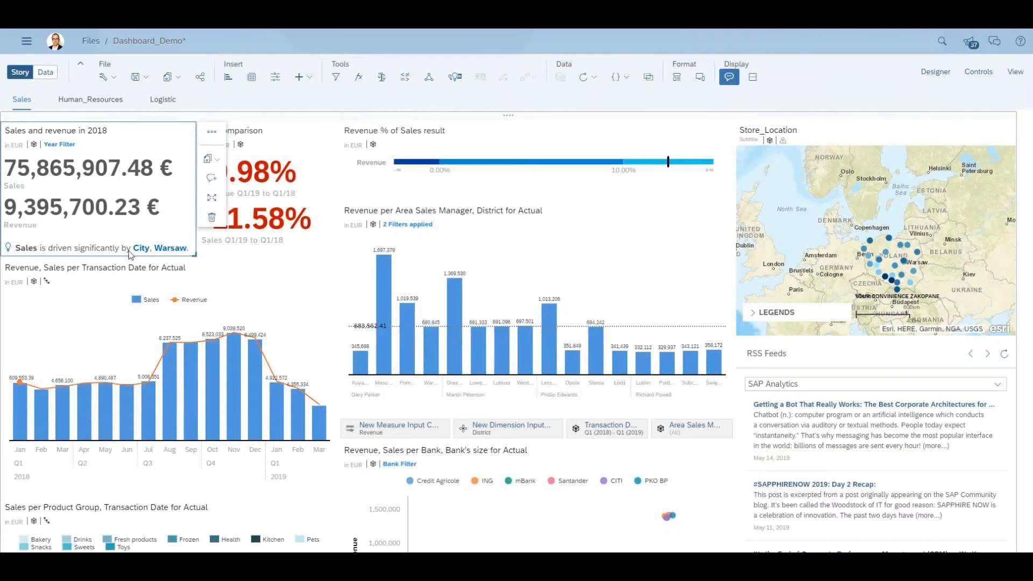
pyautogui.click(9, 249)
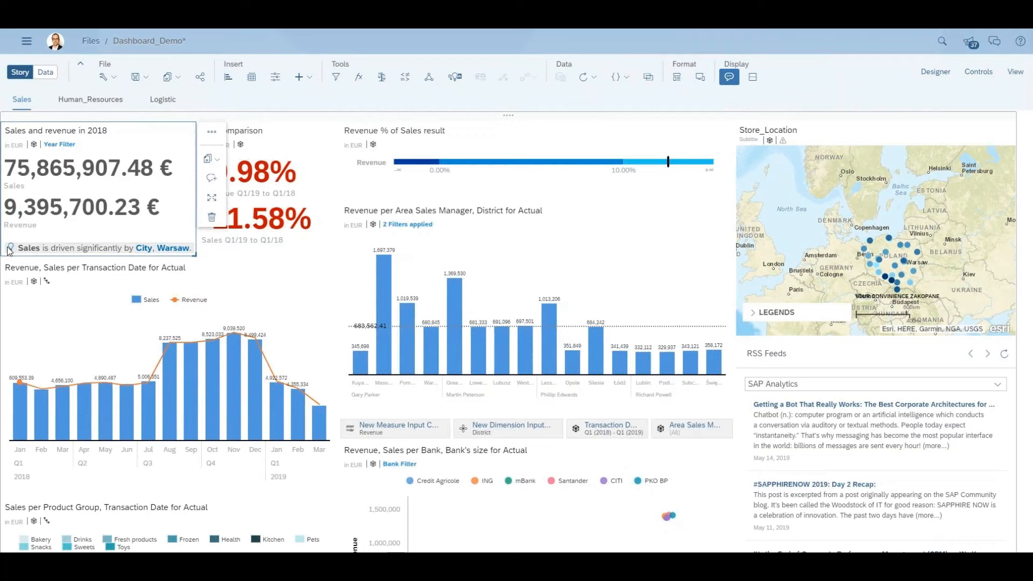
pyautogui.click(10, 249)
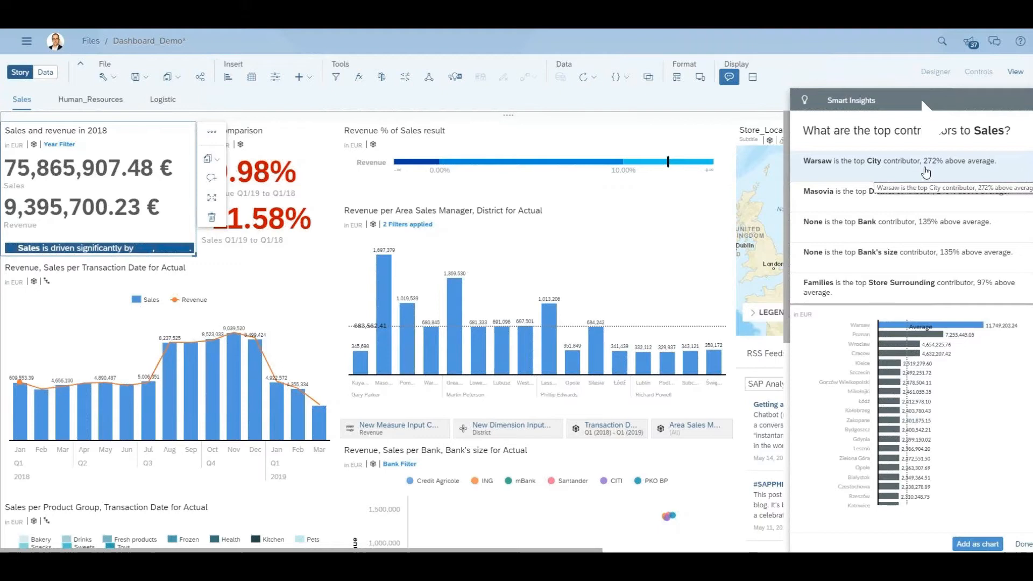
# Examine the top contributors to Sales by City, District, Bank and Store Surrounding, and close the insights
pyautogui.moveTo(928, 344)
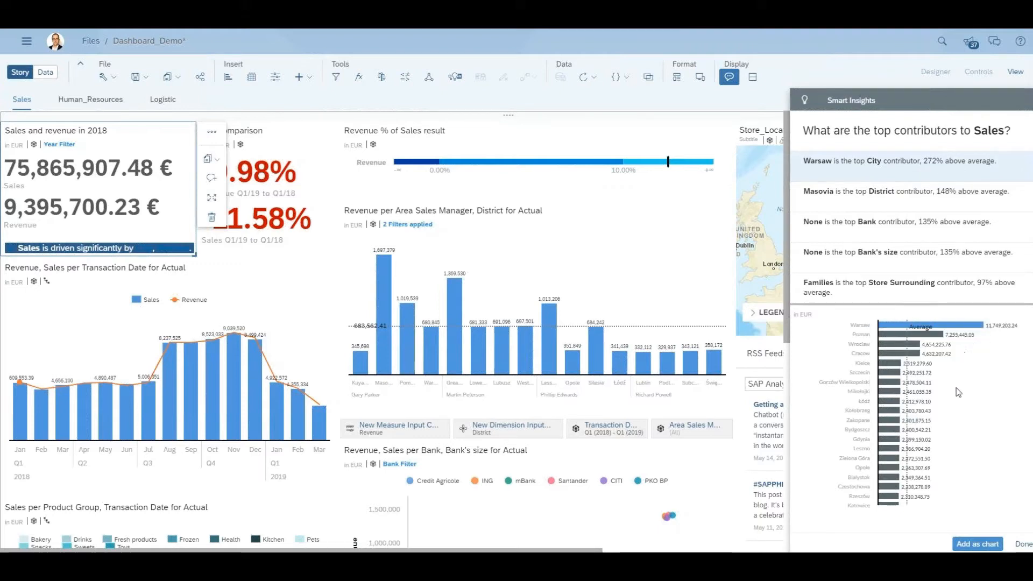
pyautogui.click(926, 203)
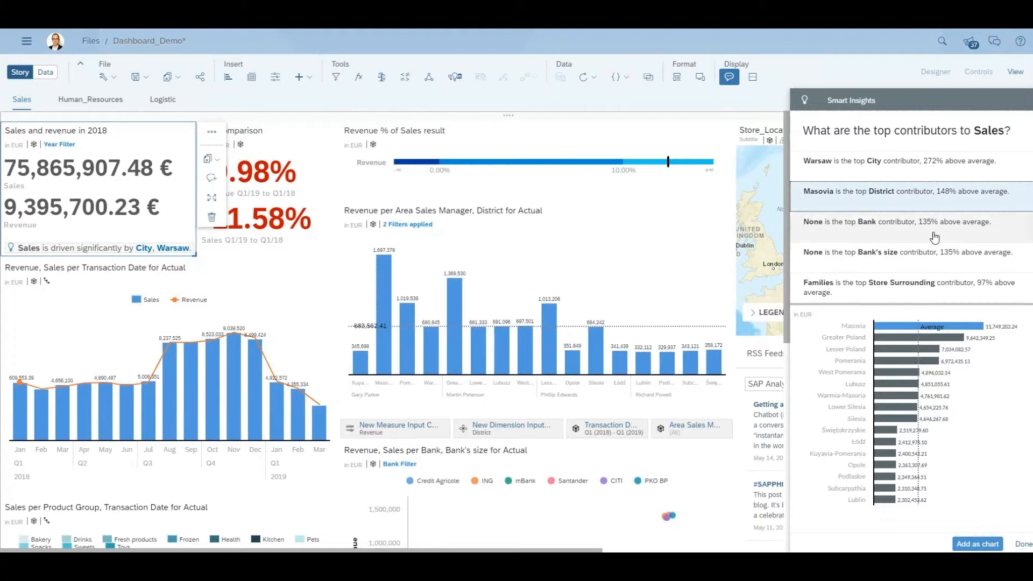
pyautogui.click(940, 229)
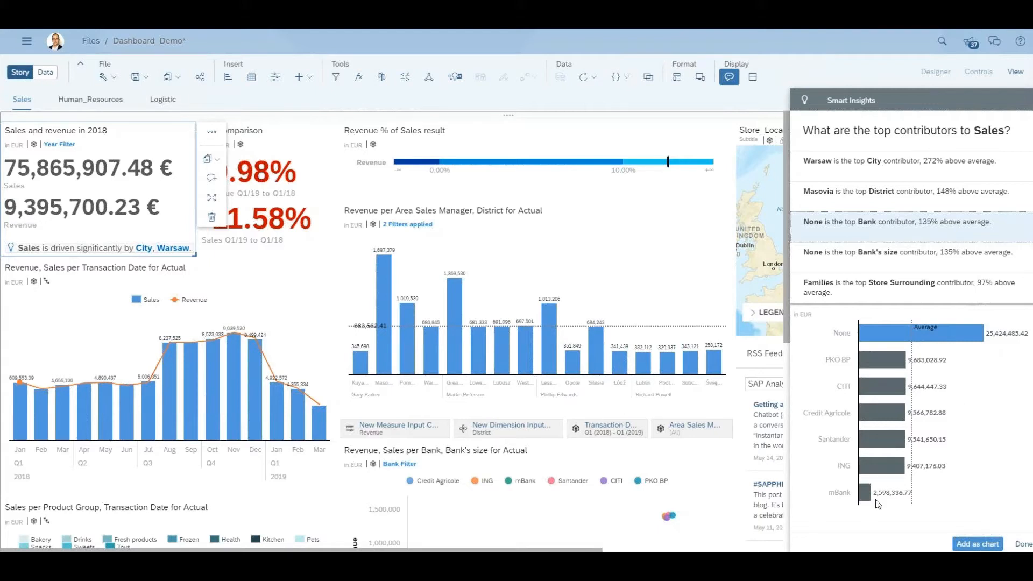
pyautogui.click(931, 291)
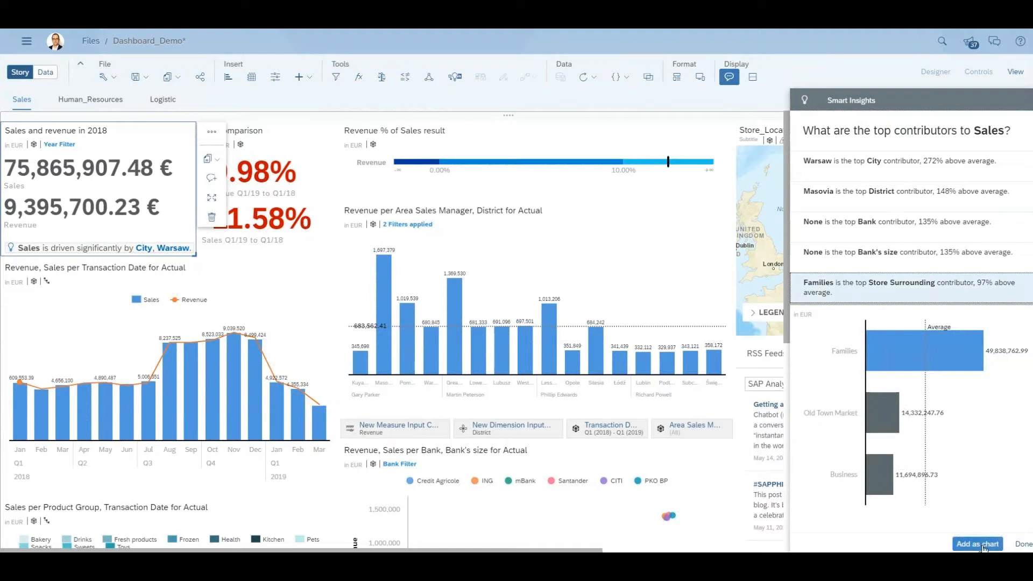
pyautogui.click(1024, 544)
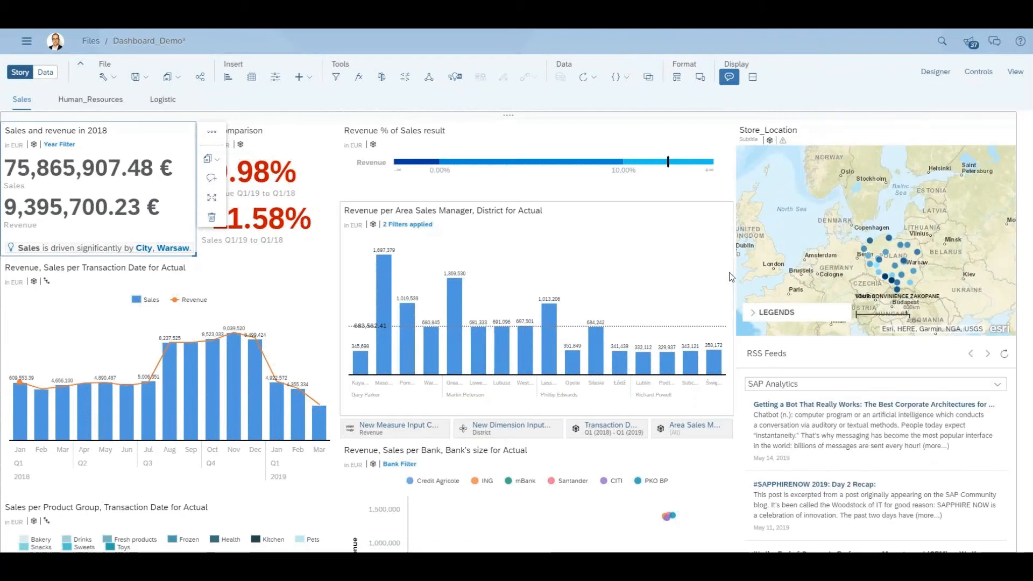
# Enlarge the Store_Location map, focus it on Poland, and inspect the yearly profitability of a Poznań store
pyautogui.click(951, 212)
pyautogui.moveTo(951, 212); pyautogui.dragTo(948, 192)
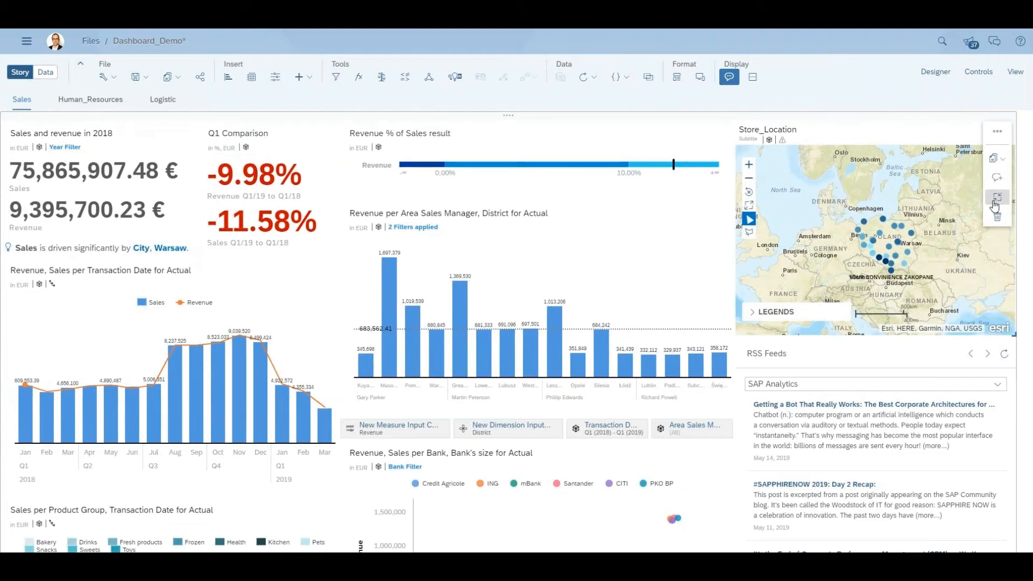
pyautogui.click(994, 203)
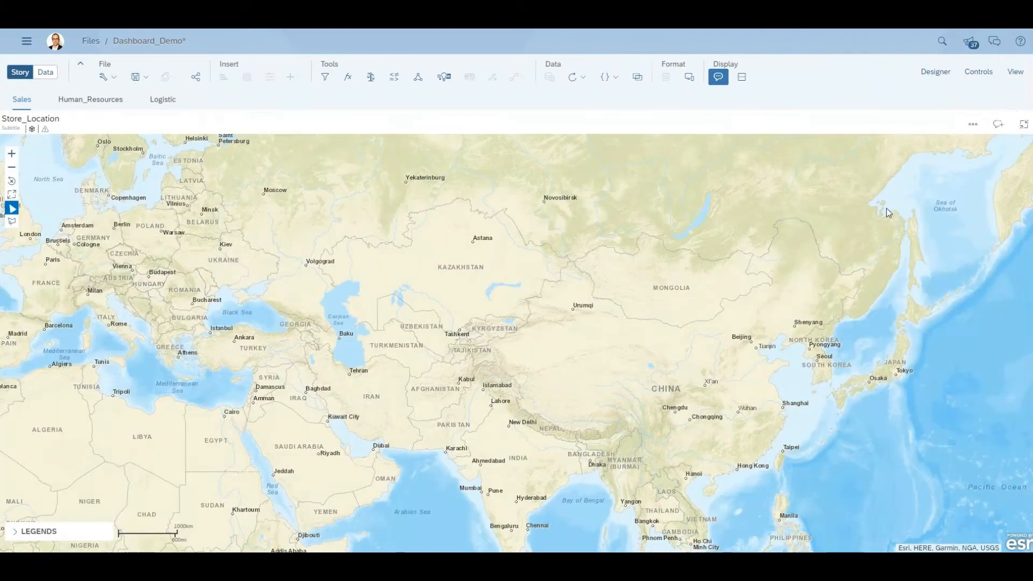
pyautogui.moveTo(233, 233); pyautogui.dragTo(571, 344)
pyautogui.scroll(3, 517, 349)
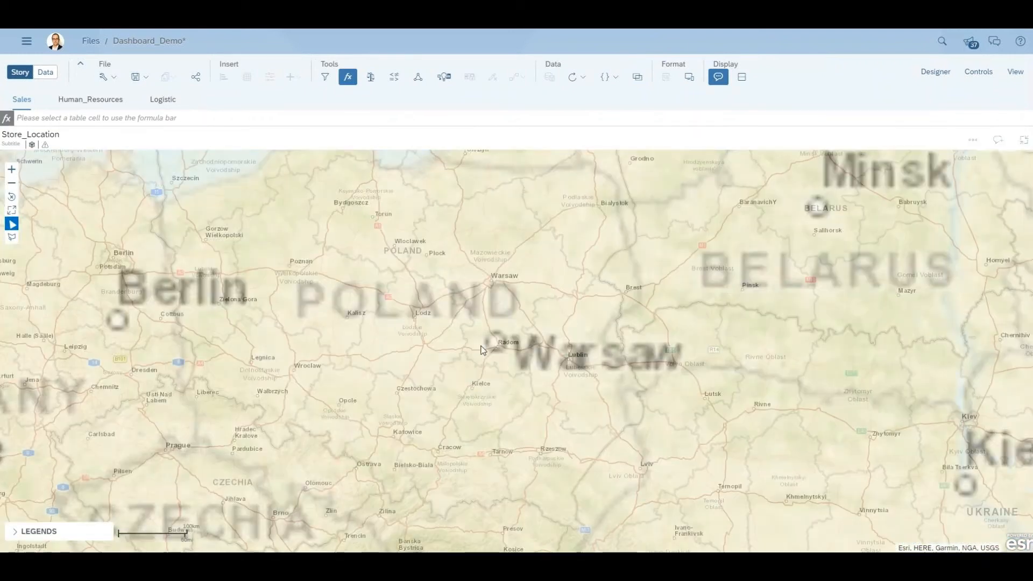
pyautogui.moveTo(311, 297); pyautogui.dragTo(440, 379)
pyautogui.scroll(2, 439, 376)
pyautogui.moveTo(390, 333)
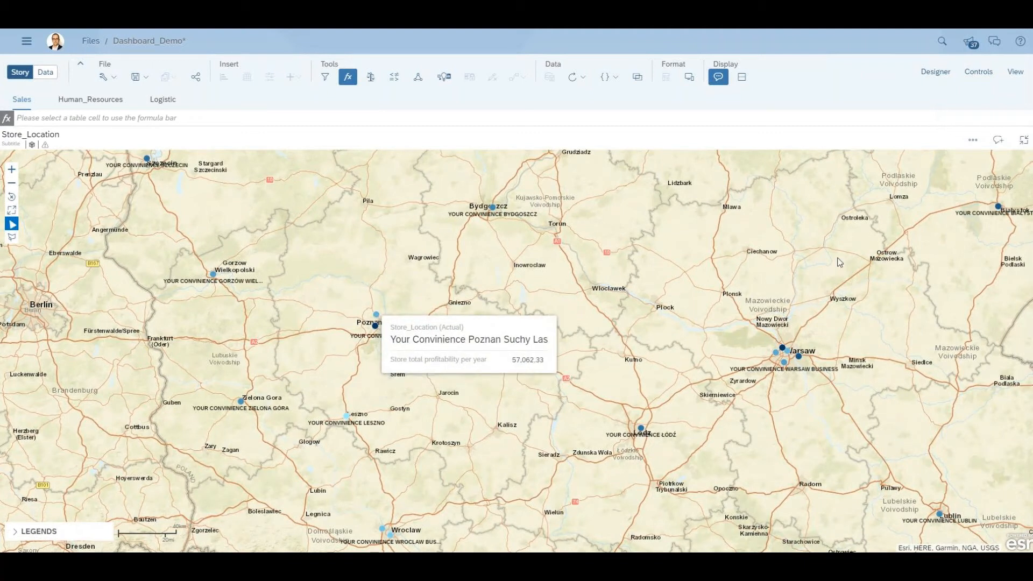
# Place a map comment mentioning a colleague with "Please report on Your Convinience Poznań shops as they are underperforming", and restore the map's tile size
pyautogui.click(999, 142)
pyautogui.write('@juli')
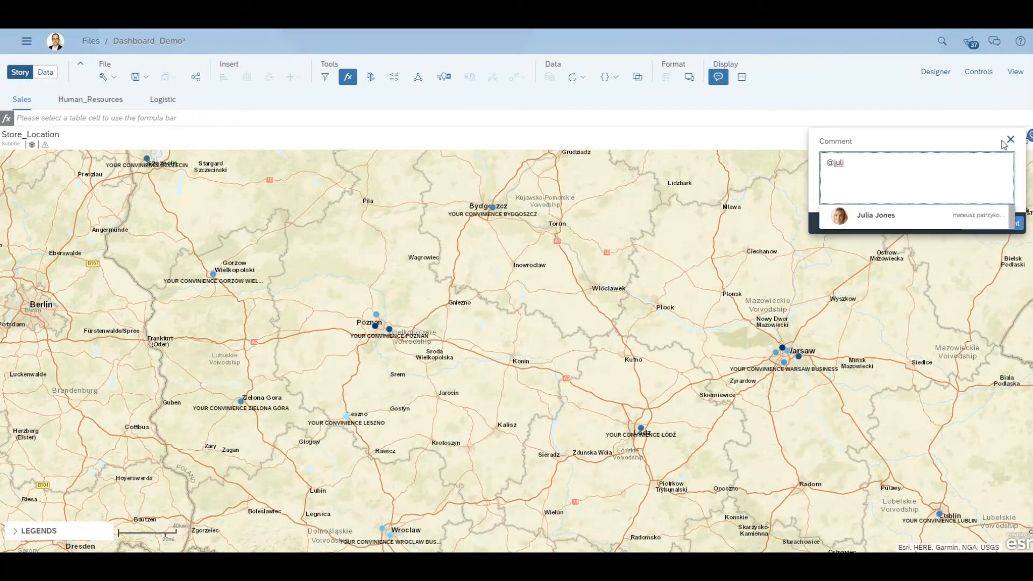
pyautogui.click(917, 218)
pyautogui.write('Please report on Your Convi')
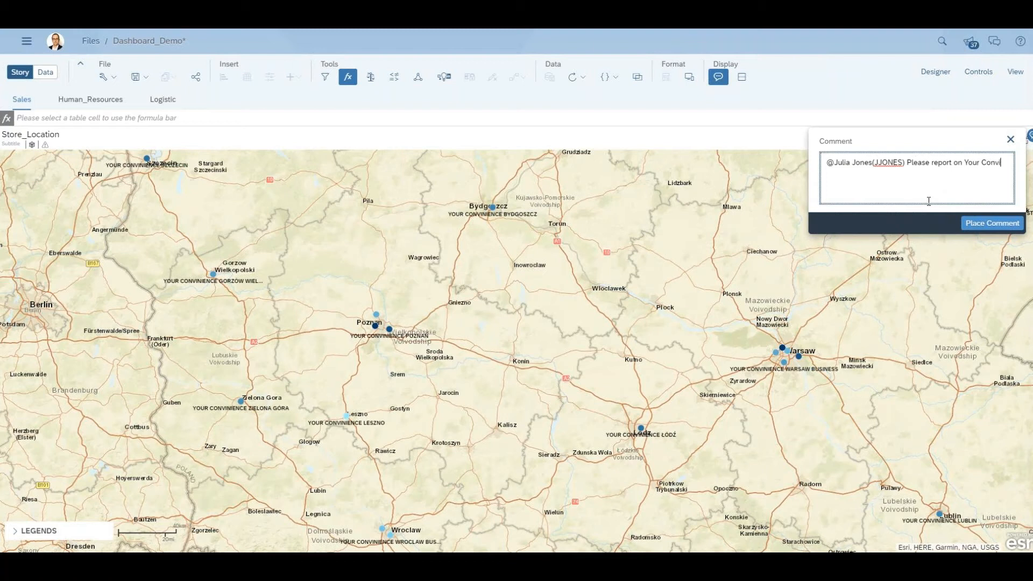
pyautogui.write('nience Poznań shops as they ')
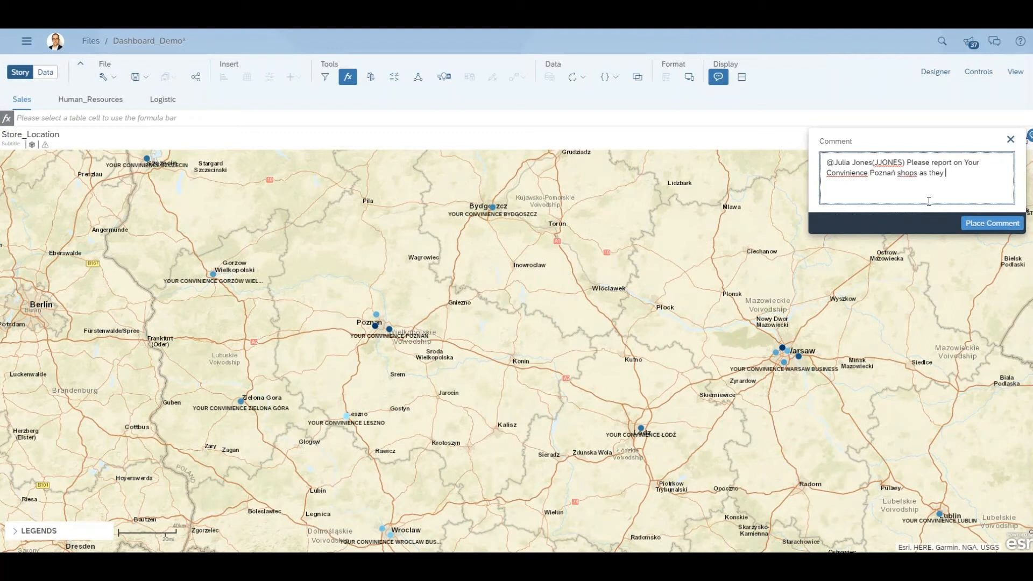
pyautogui.write('are underperforming')
pyautogui.click(977, 223)
pyautogui.moveTo(875, 166)
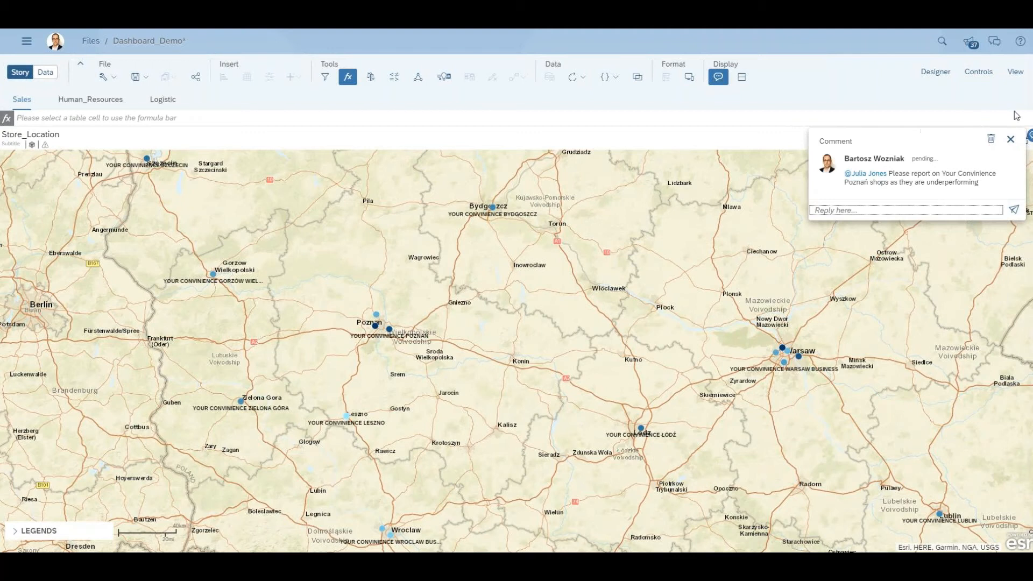
pyautogui.click(1010, 140)
pyautogui.click(1021, 143)
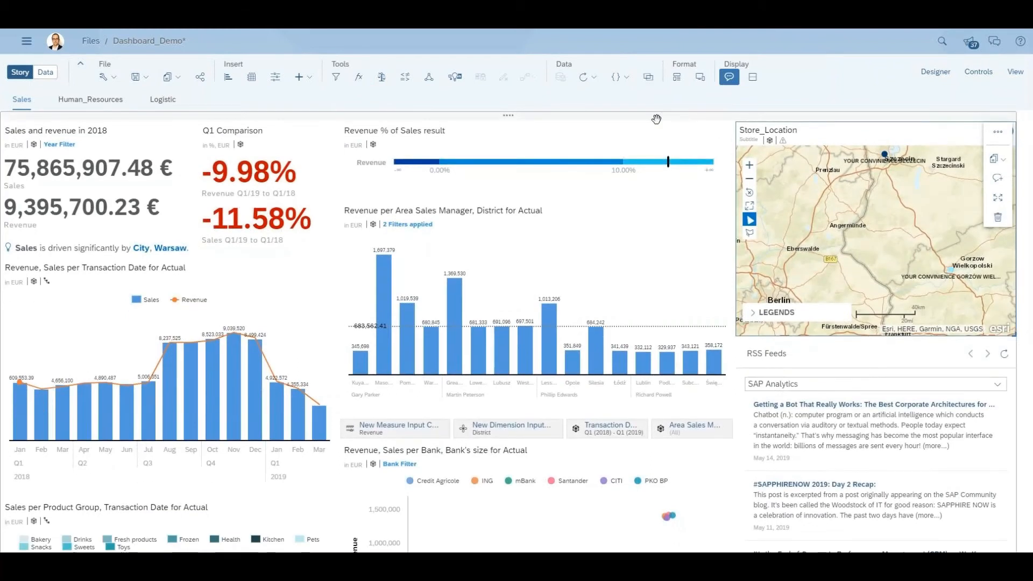
# Run a Search to Insight query for "sales in 2018"
pyautogui.click(939, 43)
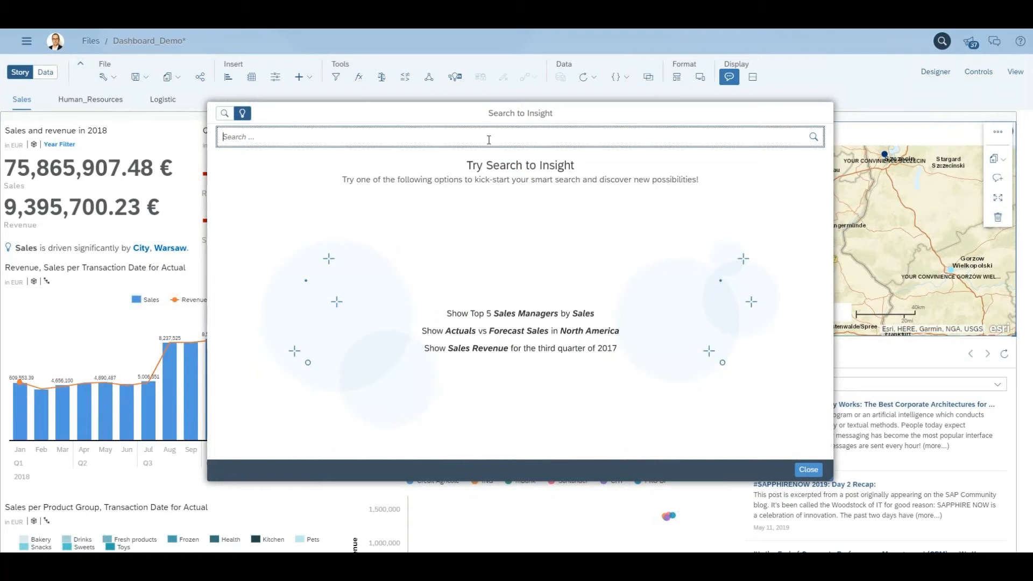
pyautogui.write('sales in 2018')
pyautogui.press('Return')
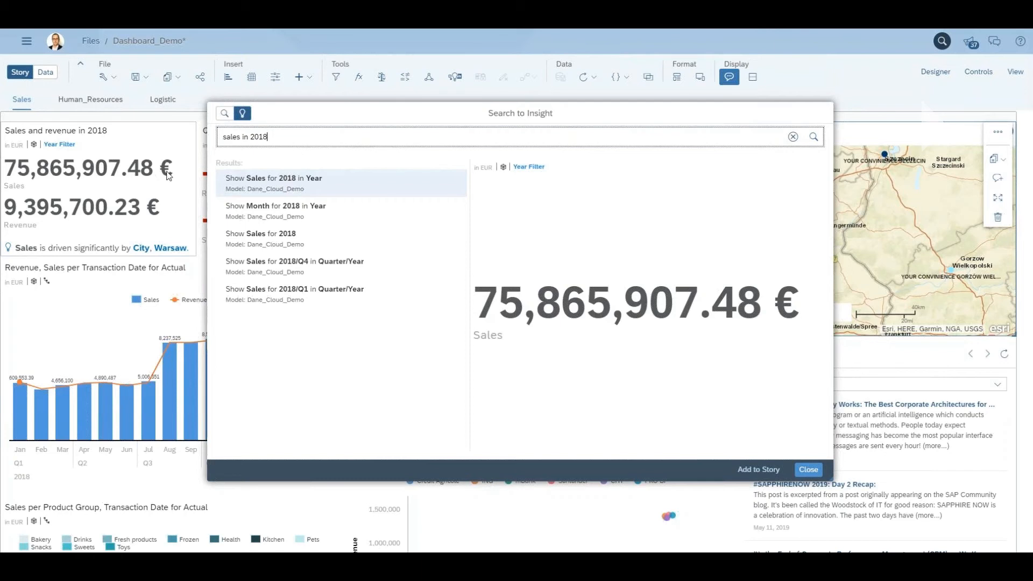
# Preview the suggested insights "Show Sales for 2018" and "Show Sales for 2018/Q4 in Quarter/Year"
pyautogui.click(299, 246)
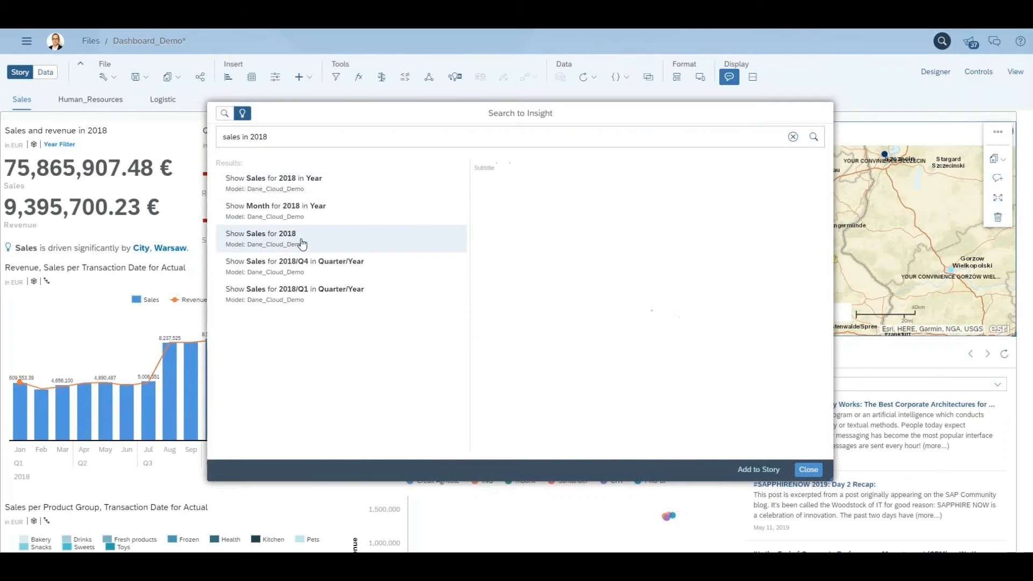
pyautogui.click(325, 271)
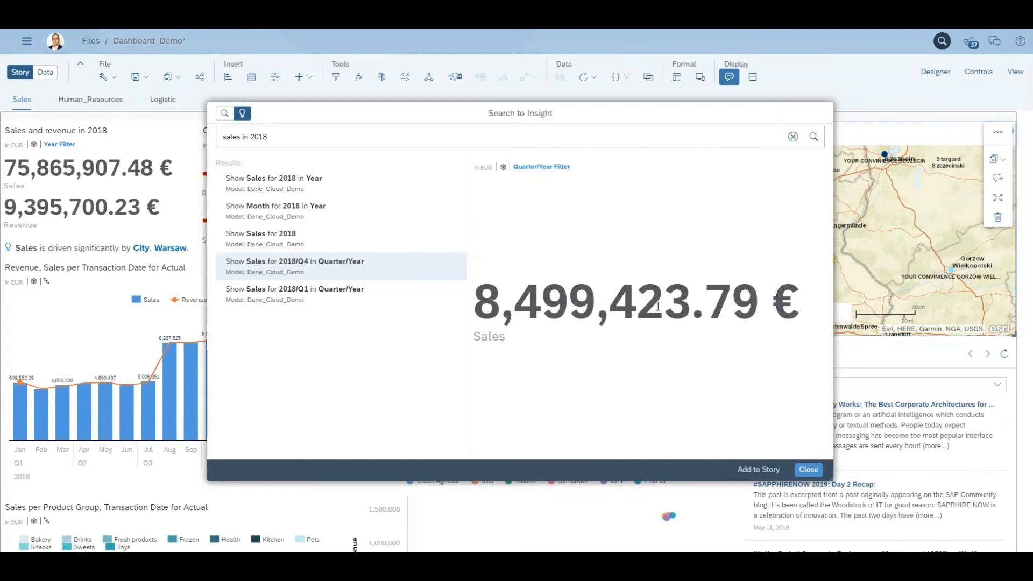
# Run a Search to Insight query for "rebates in 2018"
pyautogui.click(298, 137)
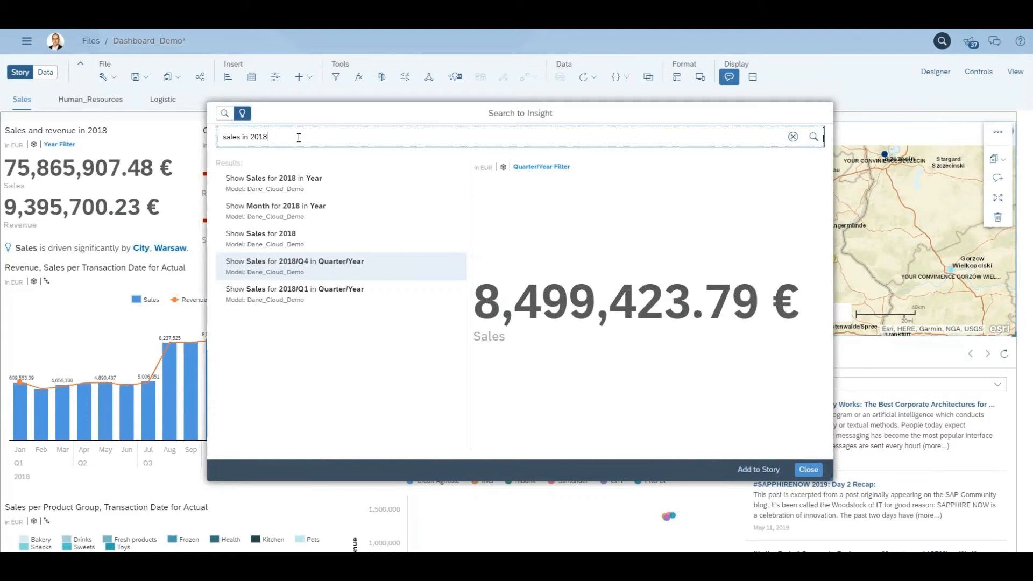
pyautogui.press('BackSpace')
pyautogui.press('BackSpace')
pyautogui.press('BackSpace')
pyautogui.press('BackSpace')
pyautogui.press('BackSpace')
pyautogui.press('BackSpace')
pyautogui.press('BackSpace')
pyautogui.press('BackSpace')
pyautogui.press('BackSpace')
pyautogui.press('BackSpace')
pyautogui.press('BackSpace')
pyautogui.press('BackSpace')
pyautogui.press('BackSpace')
pyautogui.write('rebates in 2018')
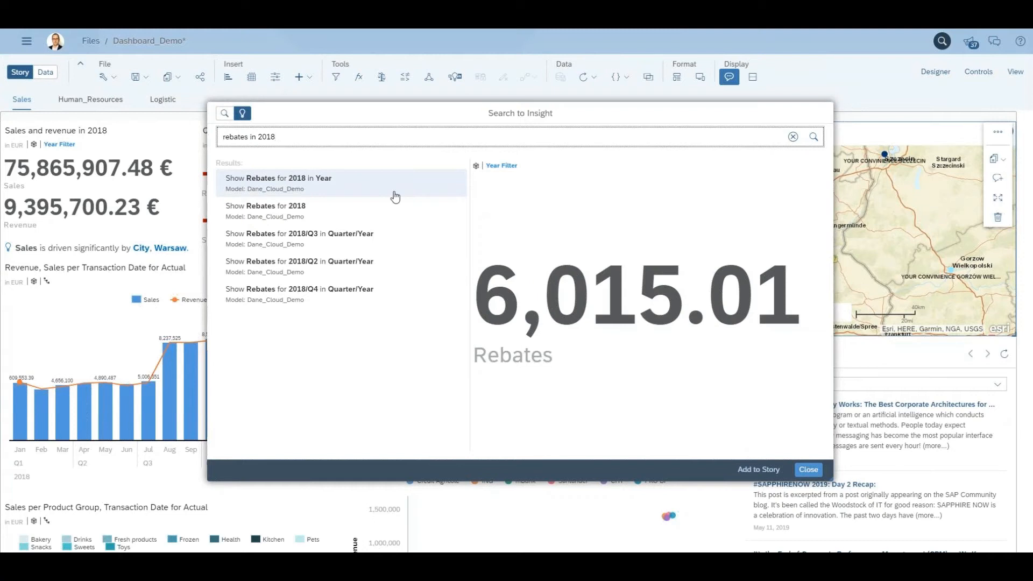
# Try to query Search to Insight for "sales by transaction date" and correct the wording of the measure
pyautogui.press('BackSpace')
pyautogui.press('BackSpace')
pyautogui.press('BackSpace')
pyautogui.press('BackSpace')
pyautogui.press('BackSpace')
pyautogui.press('BackSpace')
pyautogui.press('BackSpace')
pyautogui.press('BackSpace')
pyautogui.press('BackSpace')
pyautogui.press('BackSpace')
pyautogui.press('BackSpace')
pyautogui.press('BackSpace')
pyautogui.press('BackSpace')
pyautogui.press('BackSpace')
pyautogui.write('sales by transaction date')
pyautogui.press('Return')
pyautogui.click(812, 138)
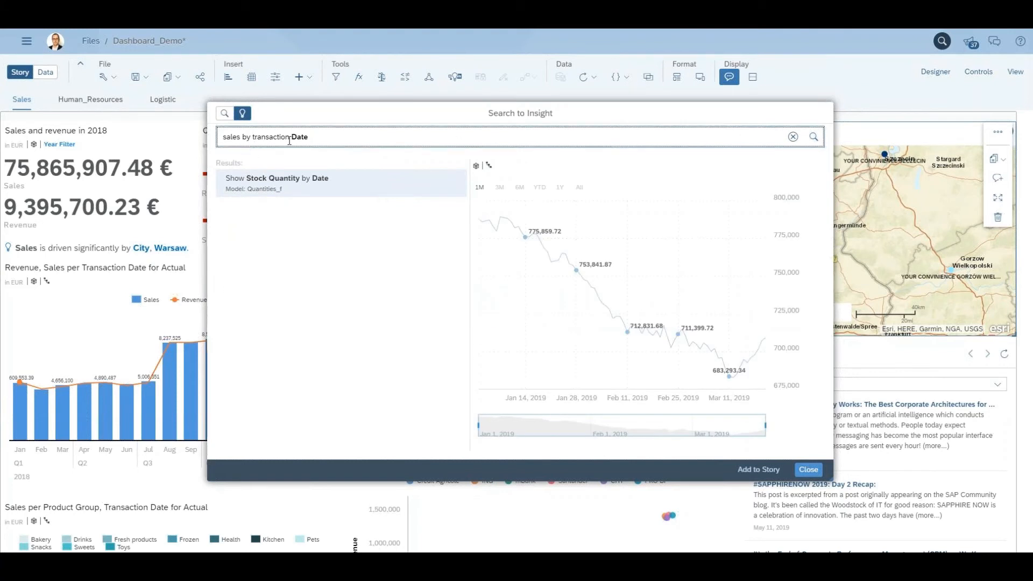
pyautogui.click(240, 137)
pyautogui.press('BackSpace')
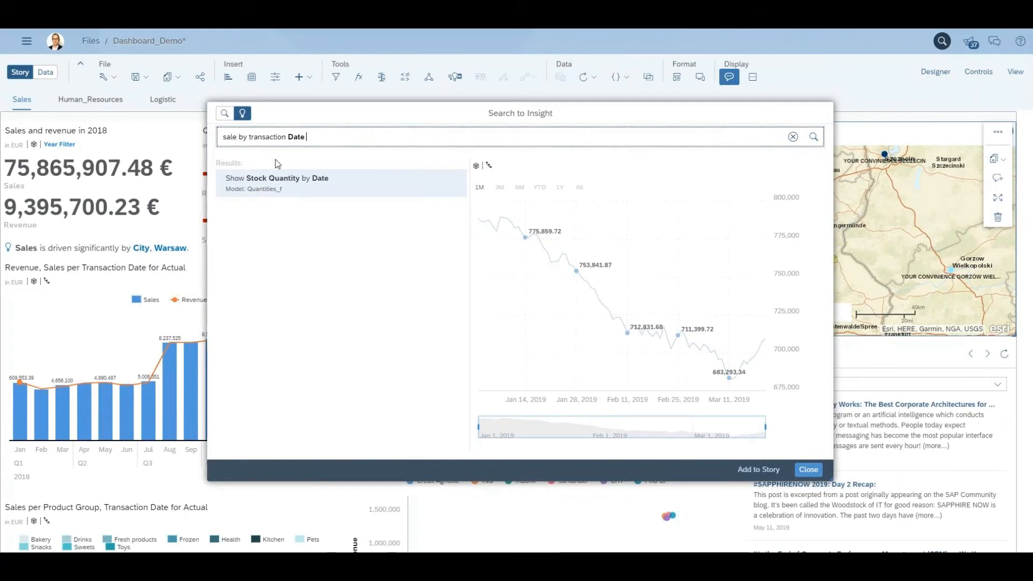
# Re-enter the query as "Sales by transaction date" using the suggested Sales measure, view its time series, and close Search to Insight
pyautogui.hotkey('ctrl', 'a')
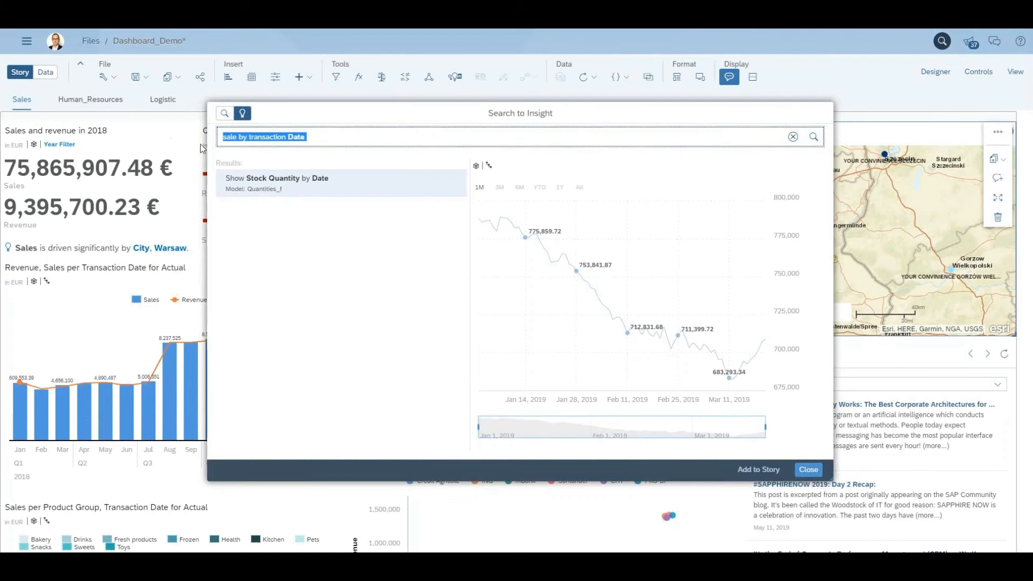
pyautogui.press('BackSpace')
pyautogui.write('sale')
pyautogui.click(233, 157)
pyautogui.write('by tr')
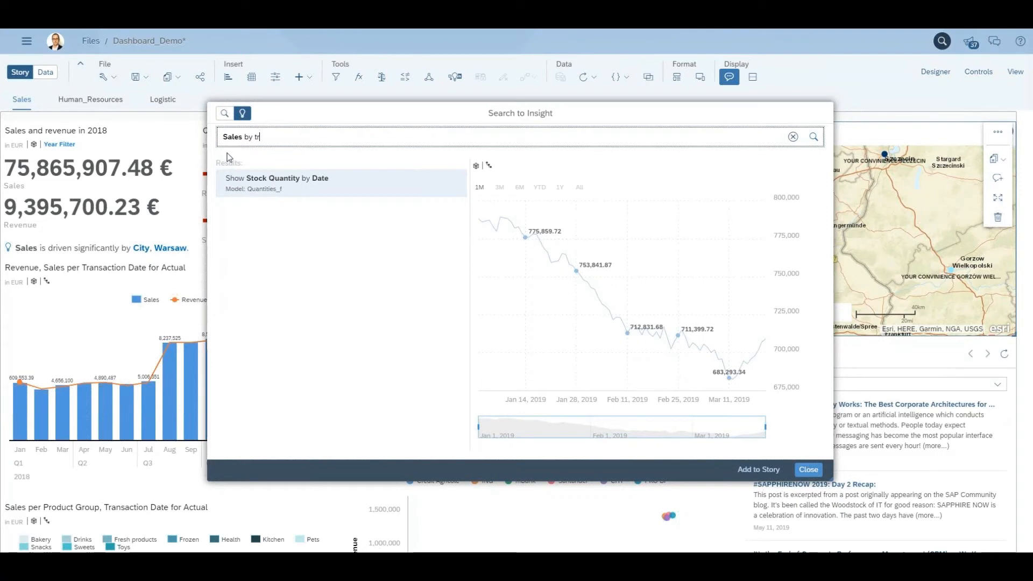
pyautogui.write('ansaction date')
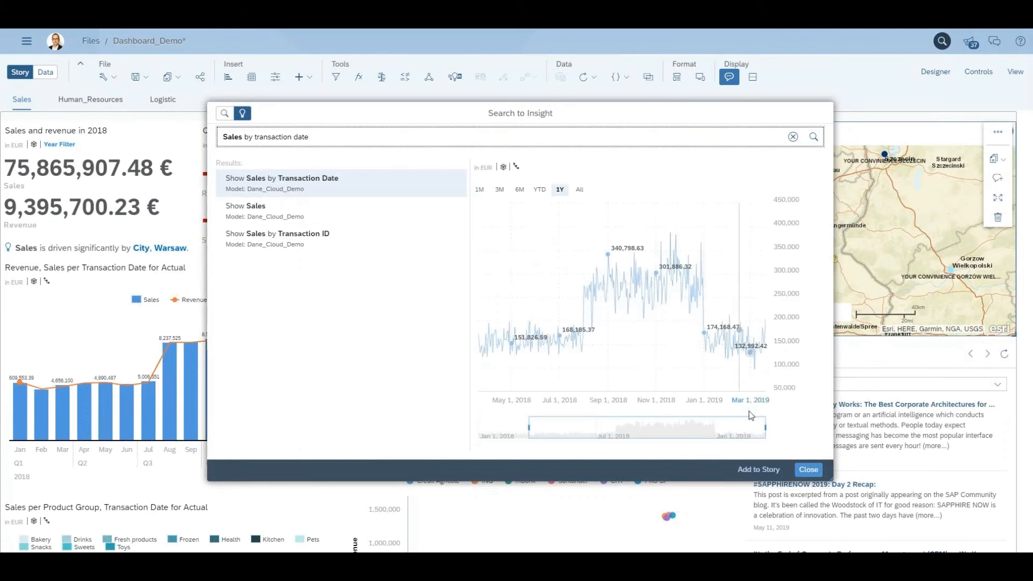
pyautogui.click(806, 473)
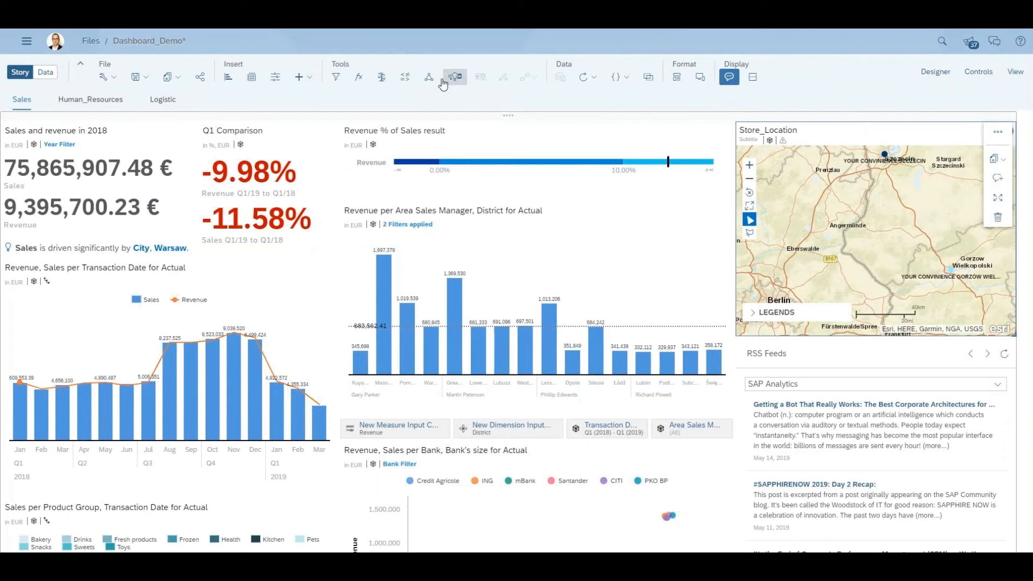
# Review the charts on the Human_Resources and Logistic pages, including supplier CHC's details in the Health product group
pyautogui.click(81, 100)
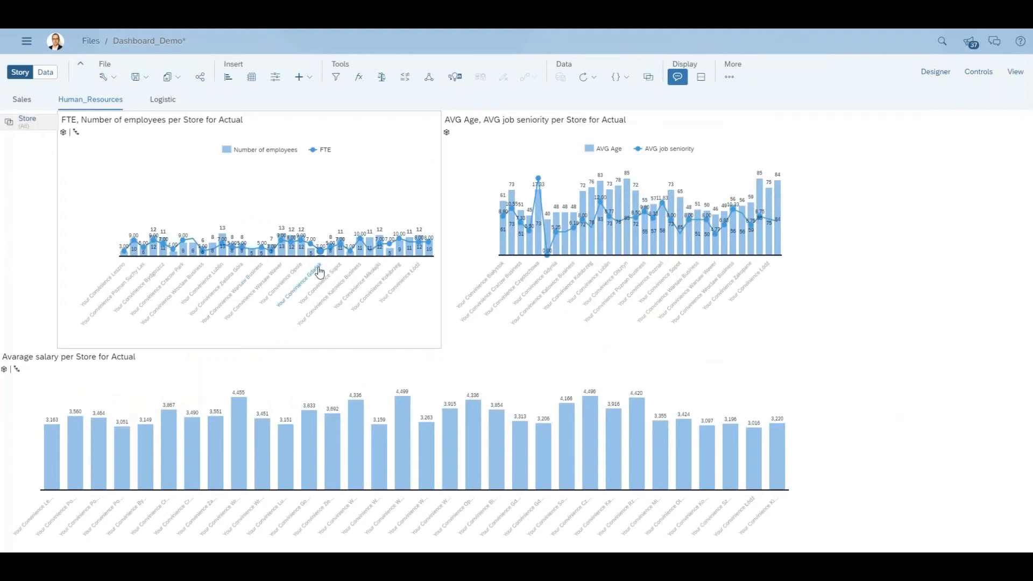
pyautogui.scroll(-2, 320, 271)
pyautogui.scroll(-2, 324, 270)
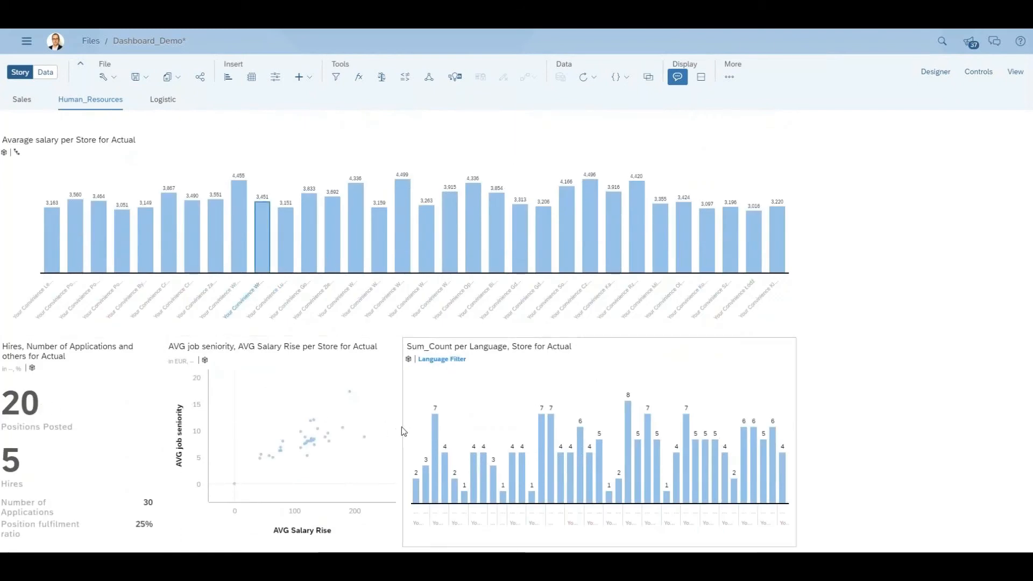
pyautogui.scroll(4, 394, 418)
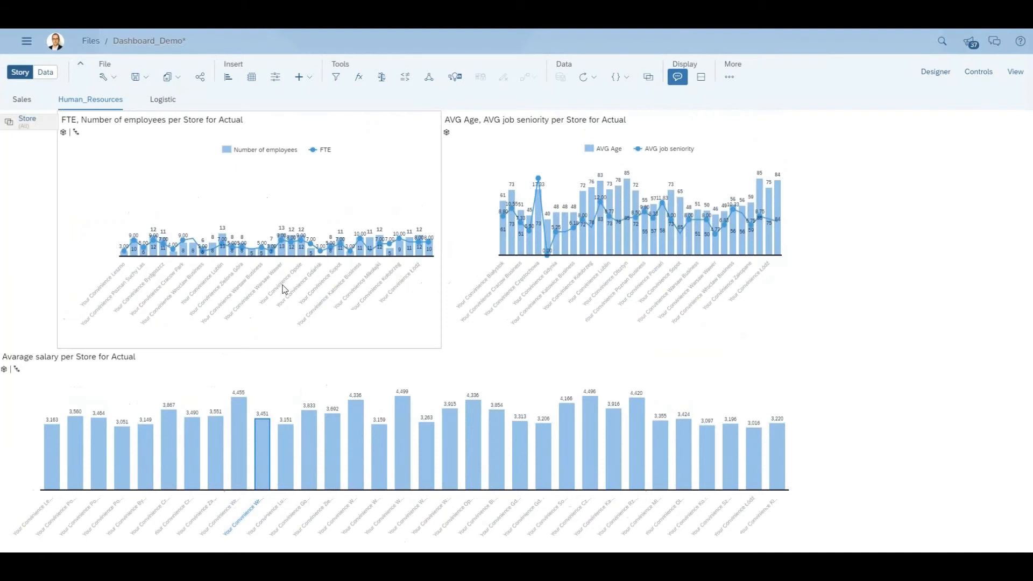
pyautogui.click(156, 102)
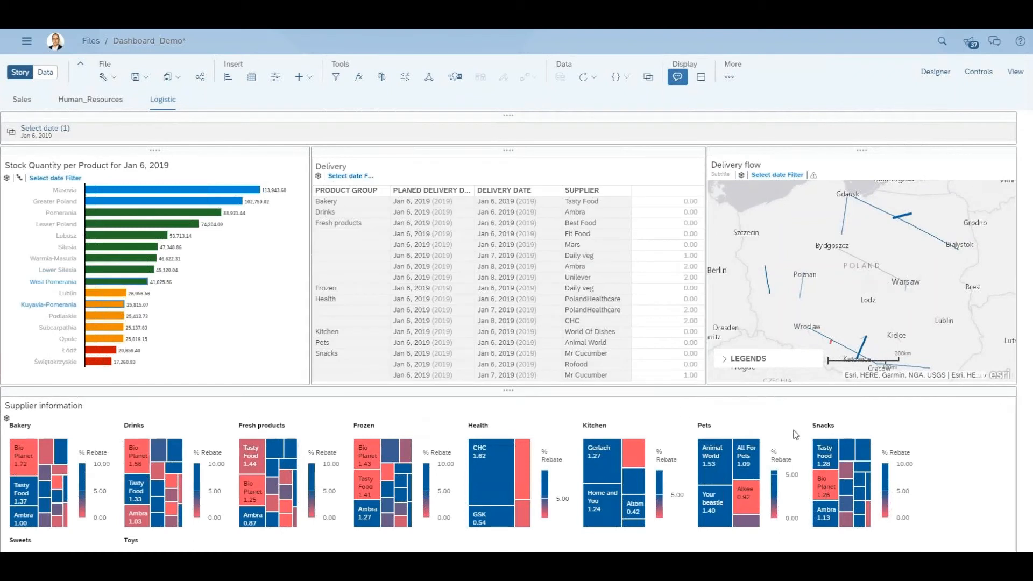
pyautogui.moveTo(486, 474)
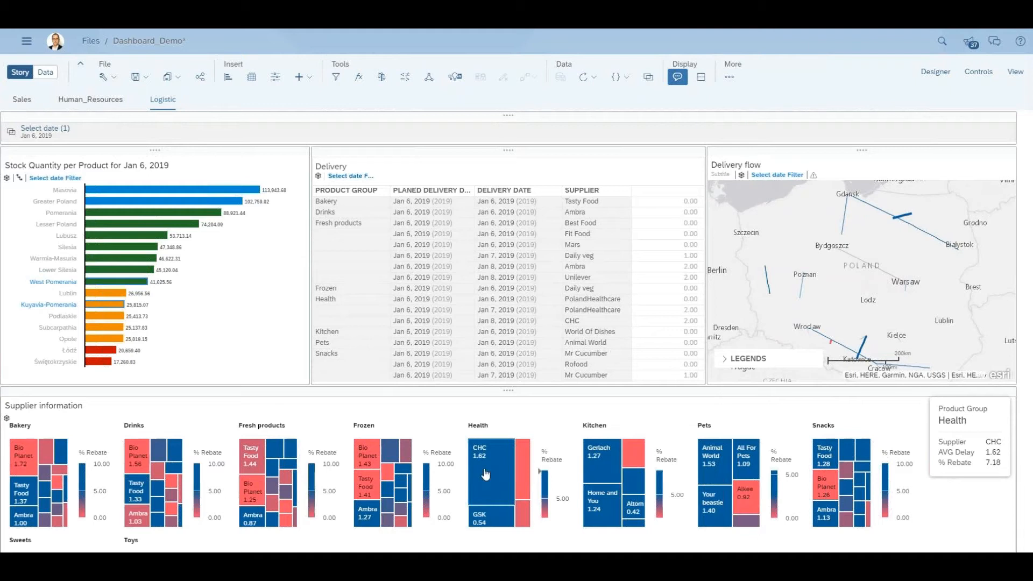
# Start a Smart Discovery from the Sales page with Sales as the target measure, and expand its advanced options
pyautogui.click(25, 99)
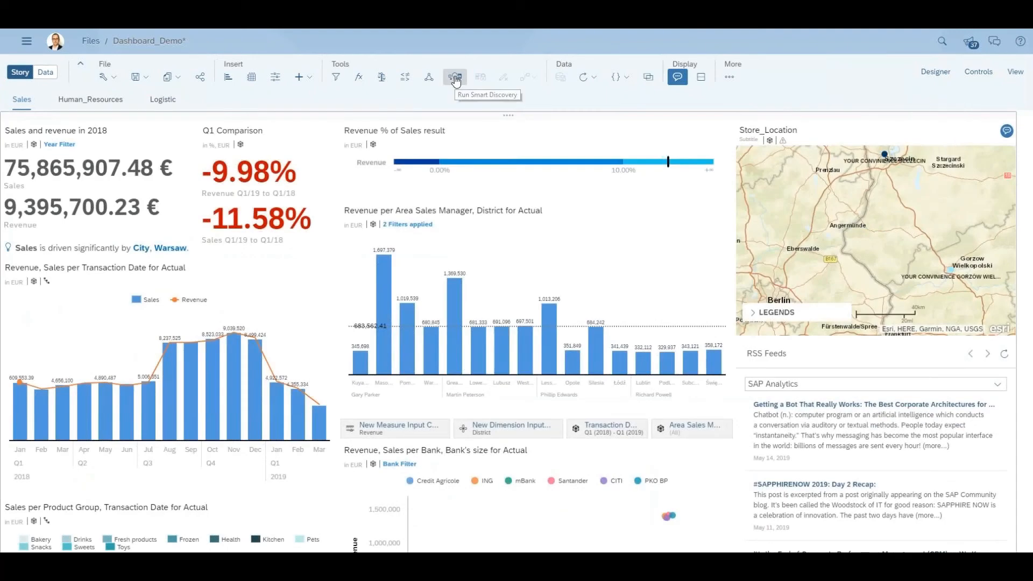
pyautogui.click(455, 79)
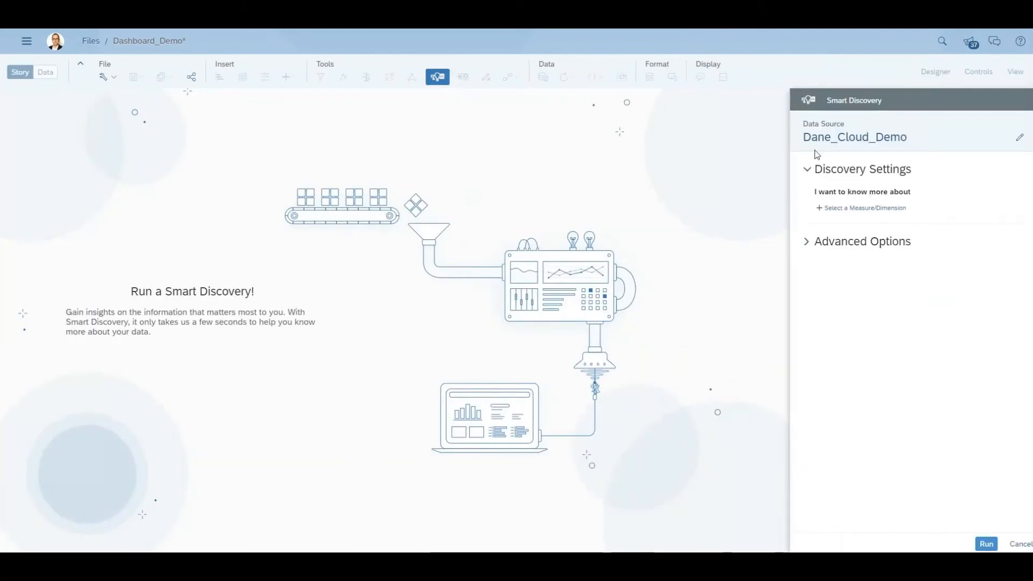
pyautogui.click(851, 209)
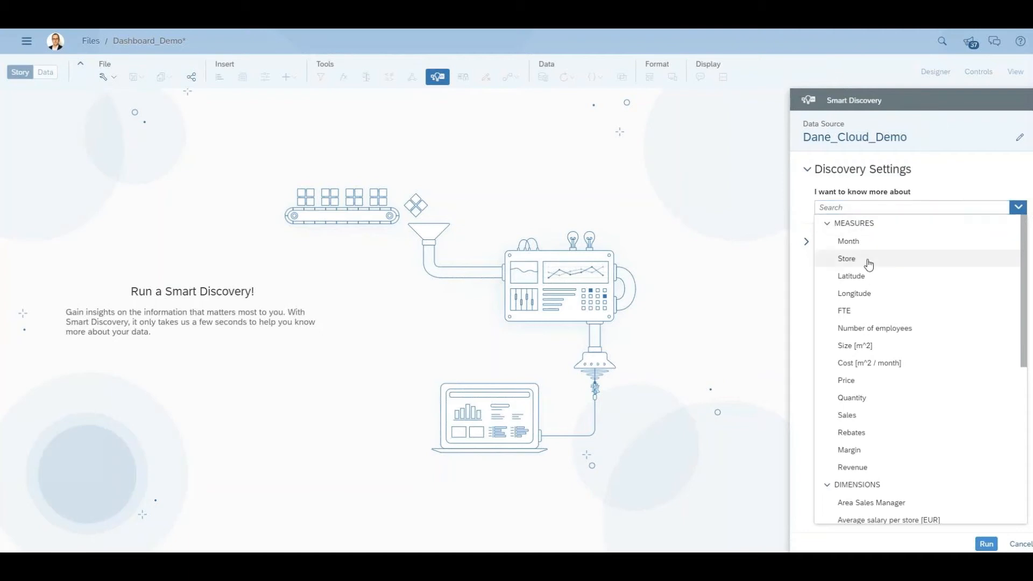
pyautogui.click(870, 415)
pyautogui.click(806, 242)
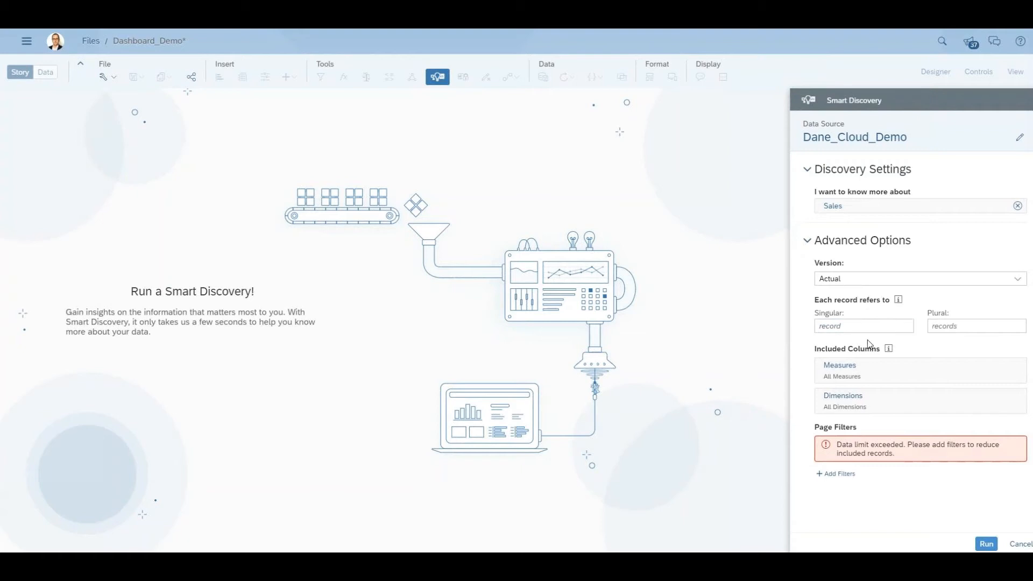
# Exclude the Latitude, Longitude and Month measures from the discovery, keeping Price included
pyautogui.click(848, 369)
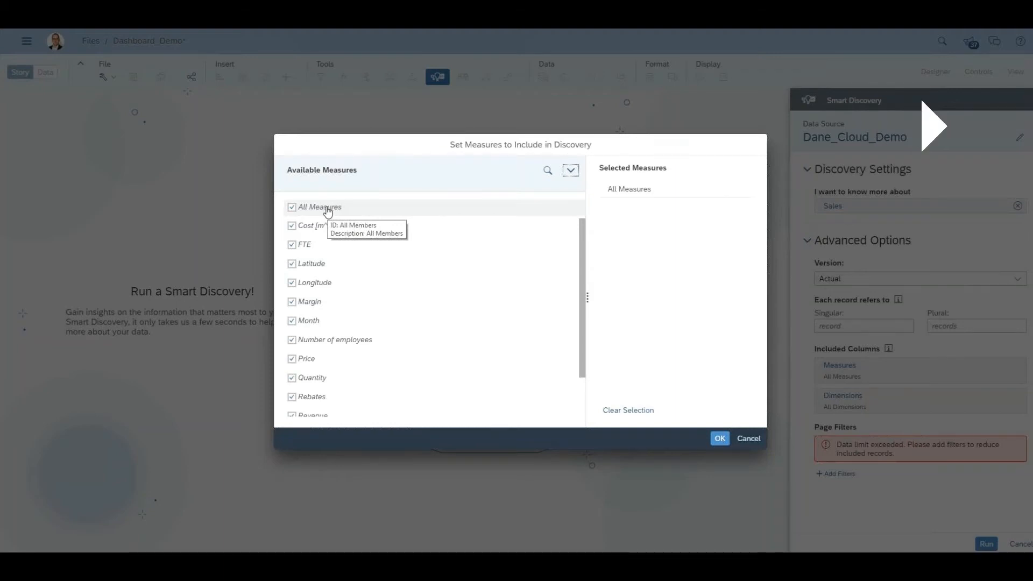
pyautogui.click(306, 265)
pyautogui.click(322, 283)
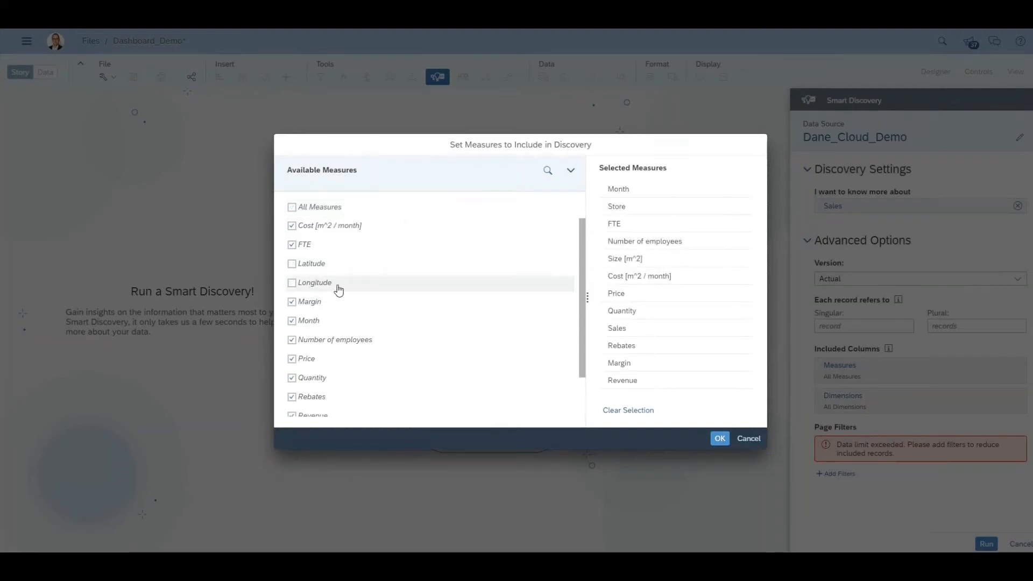
pyautogui.click(326, 325)
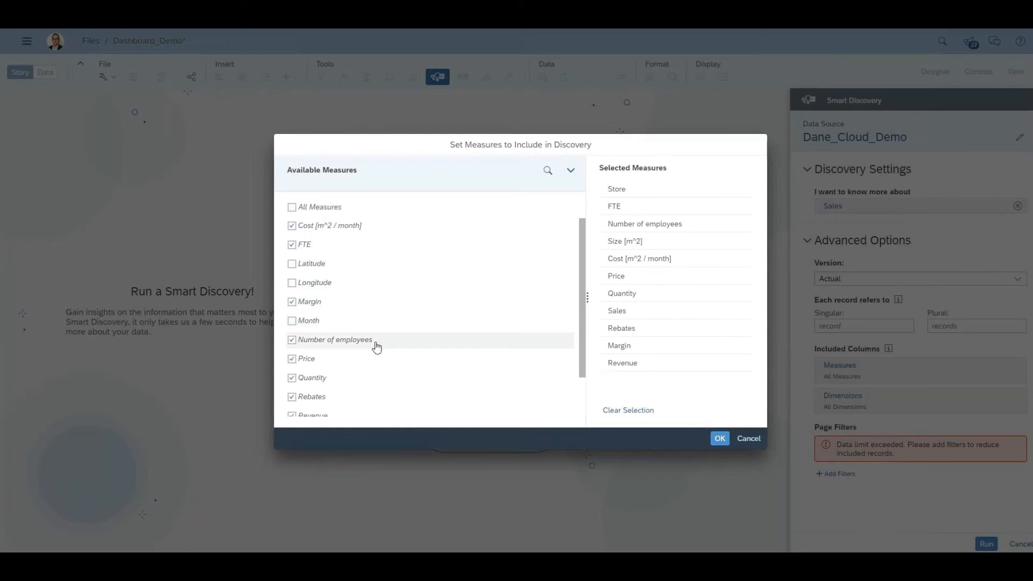
pyautogui.click(360, 364)
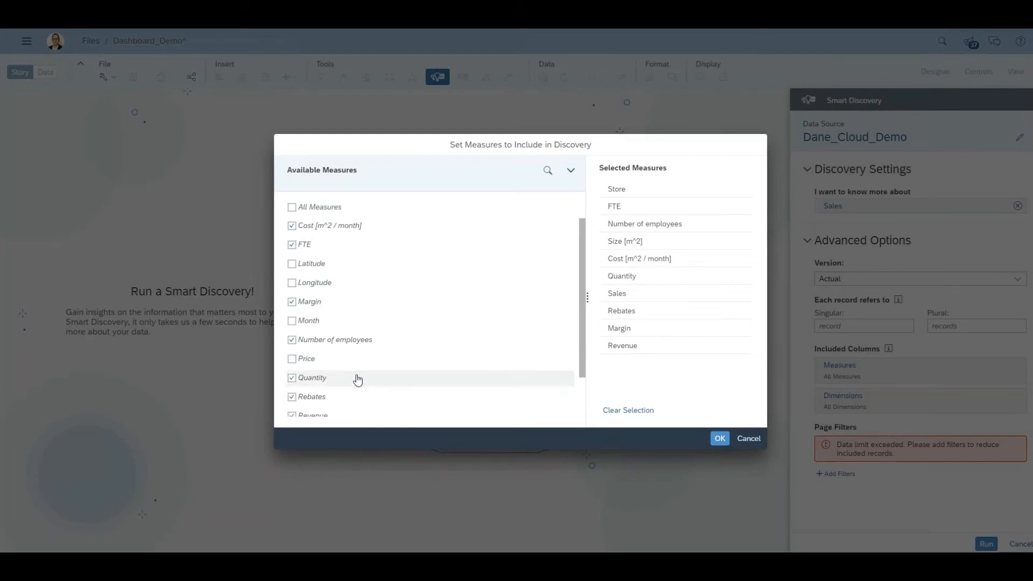
pyautogui.click(357, 364)
pyautogui.scroll(-1, 356, 381)
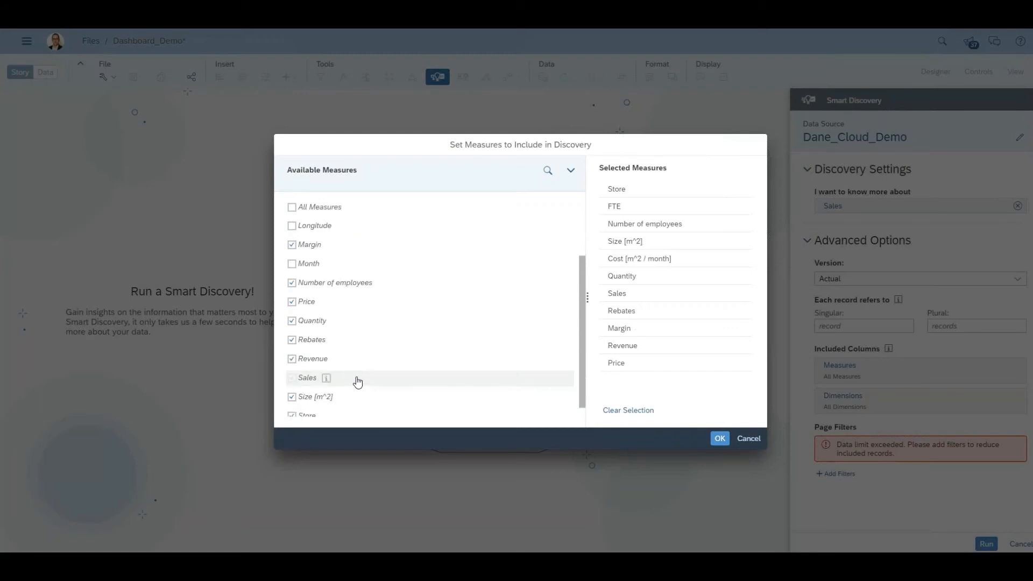
pyautogui.scroll(-1, 357, 382)
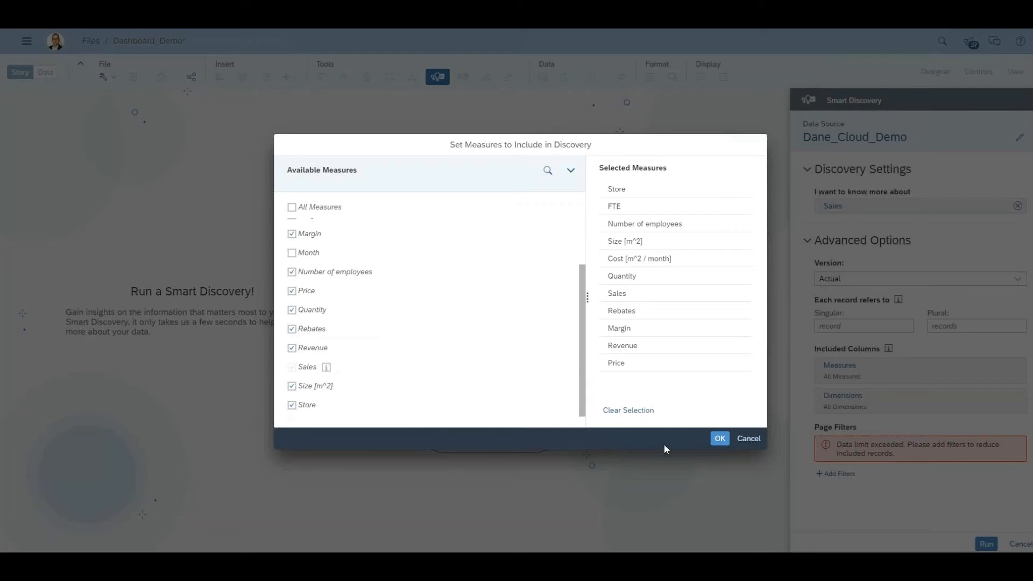
pyautogui.click(720, 440)
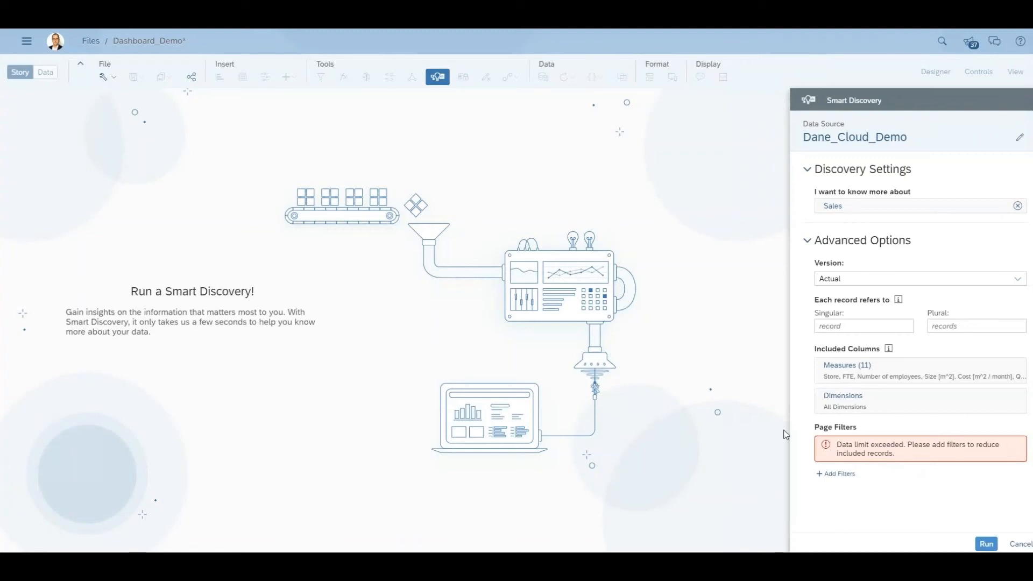
# Exclude the Transaction ID, Cost per month [EUR] and Average salary per store [EUR] dimensions from the discovery
pyautogui.click(831, 405)
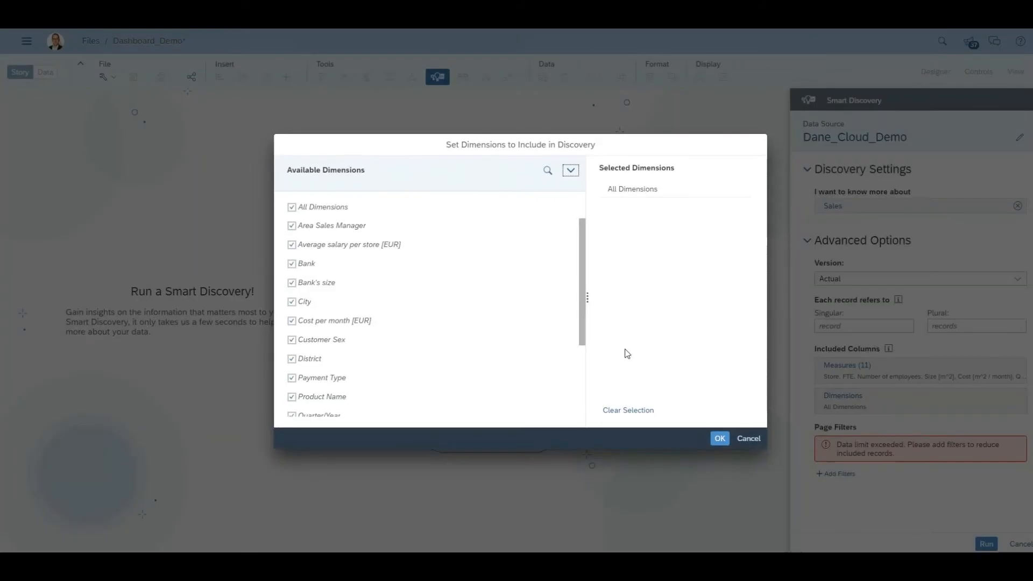
pyautogui.scroll(-1, 525, 307)
pyautogui.scroll(-2, 525, 308)
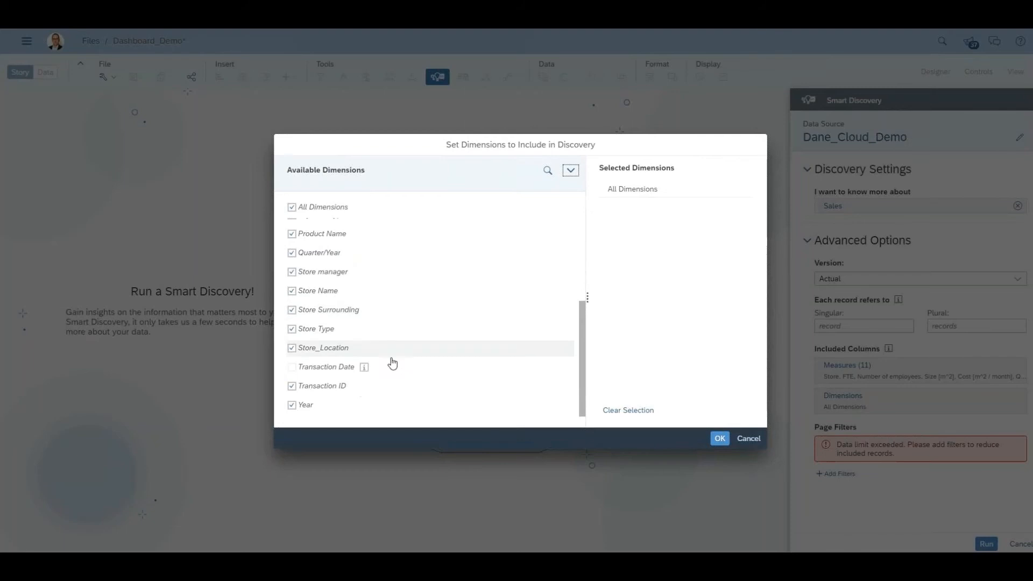
pyautogui.click(291, 386)
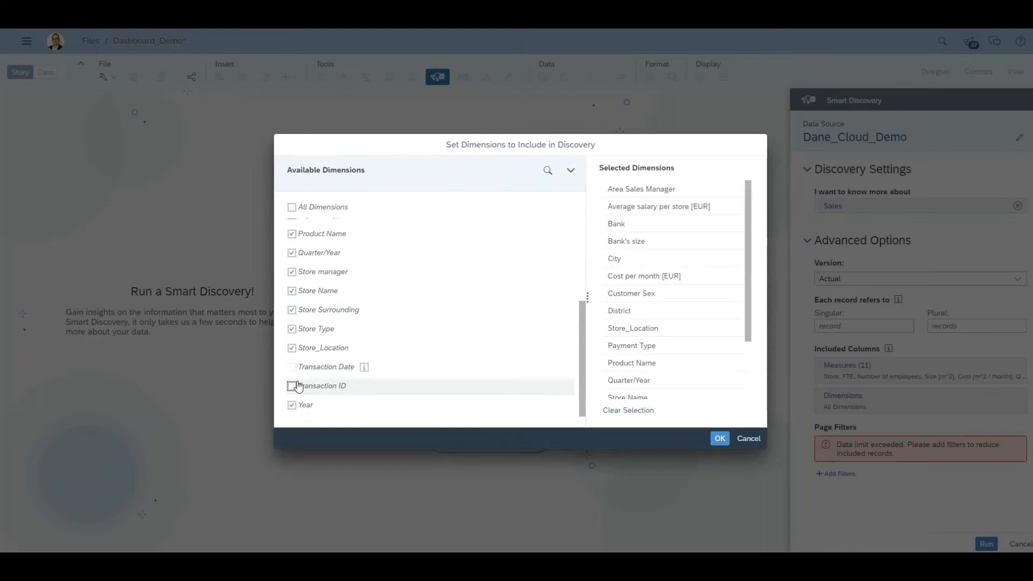
pyautogui.scroll(1, 317, 315)
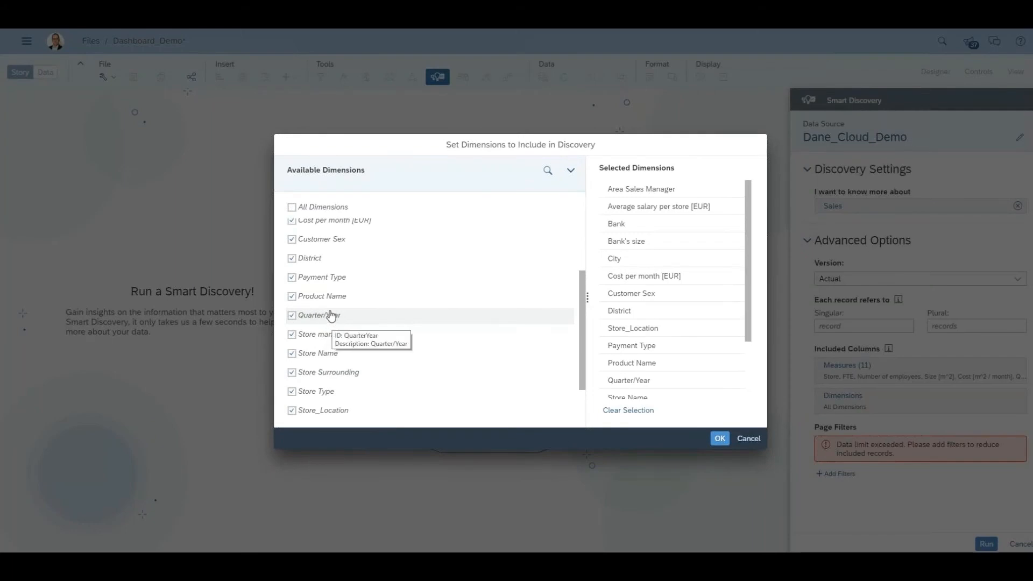
pyautogui.scroll(1, 330, 290)
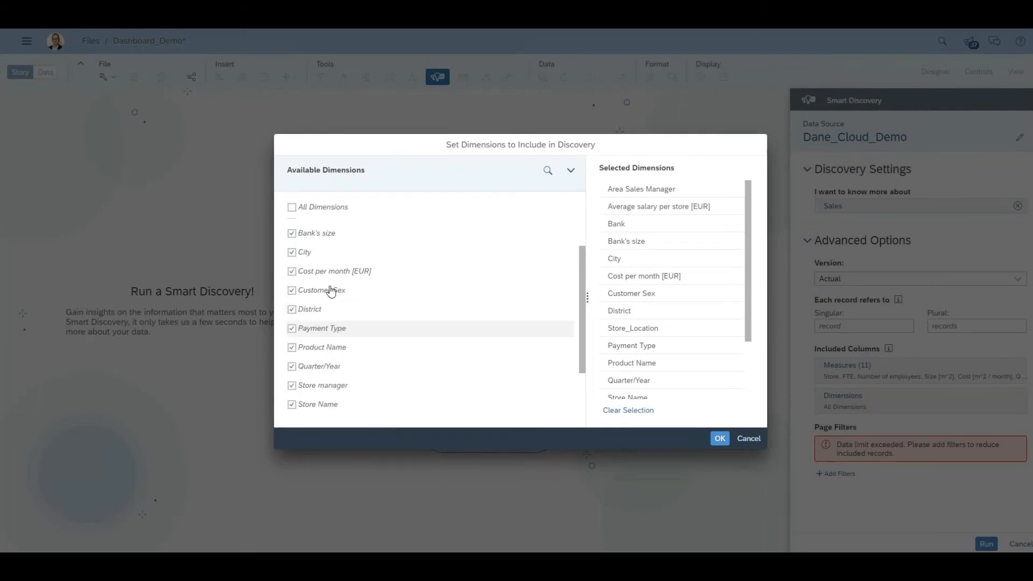
pyautogui.click(331, 290)
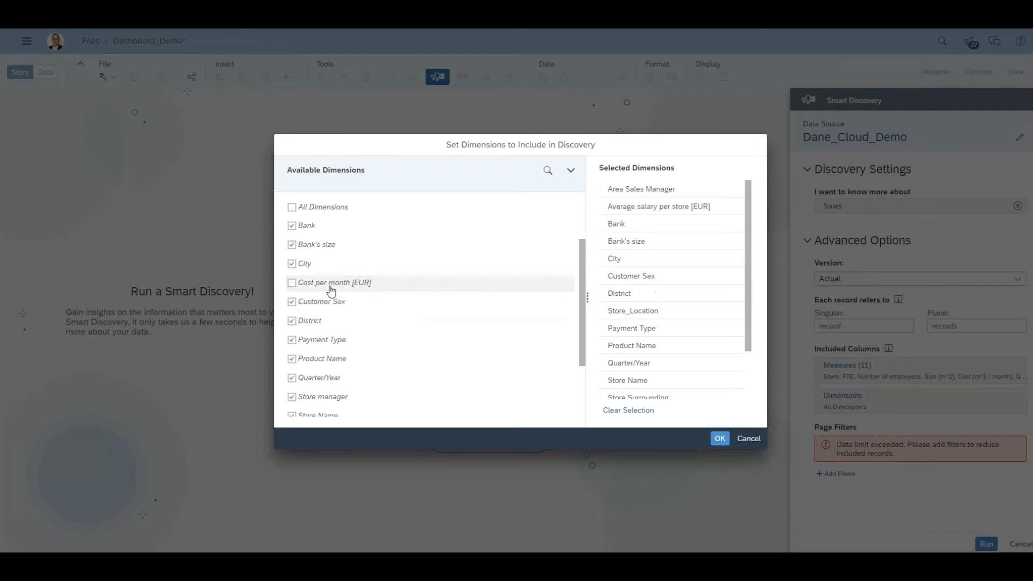
pyautogui.scroll(1, 331, 272)
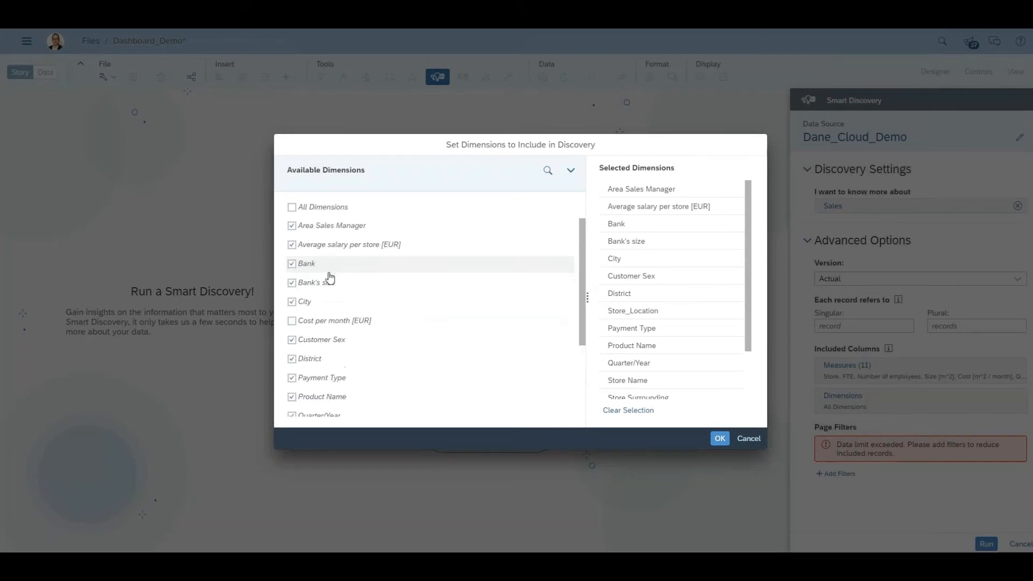
pyautogui.click(339, 246)
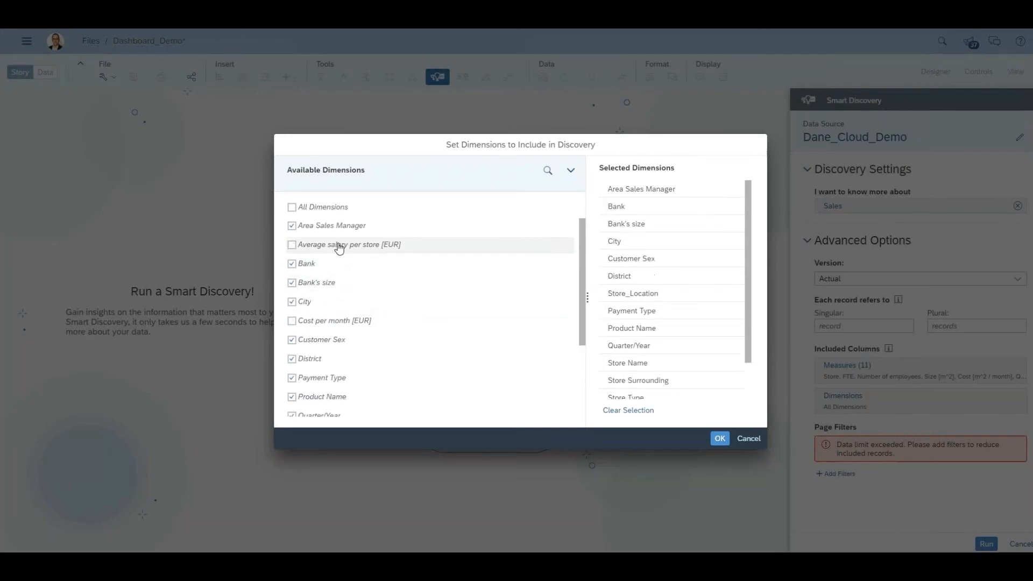
pyautogui.click(719, 439)
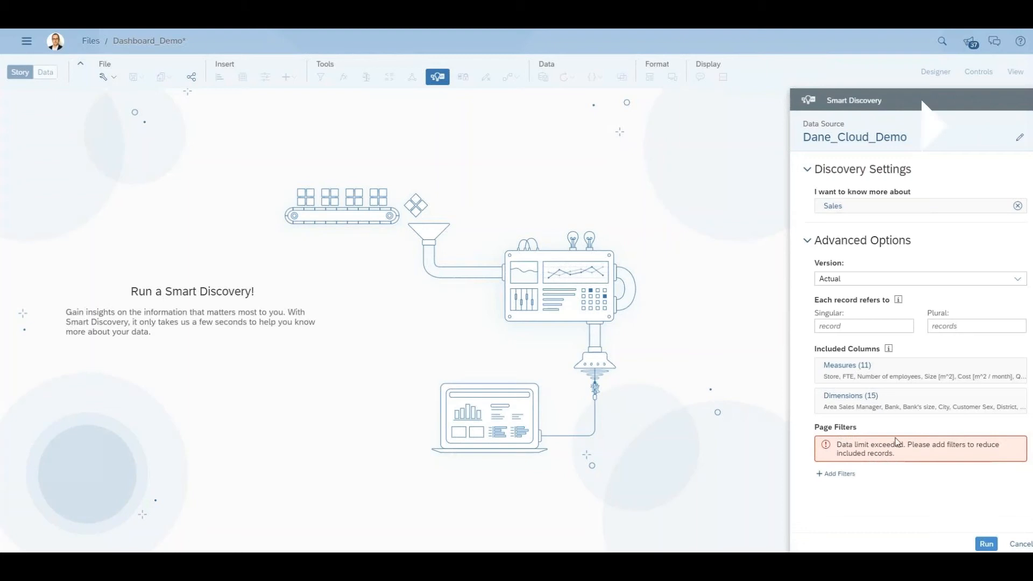
# Filter the discovery data to the mBank member of the Bank dimension and run the Smart Discovery
pyautogui.click(835, 473)
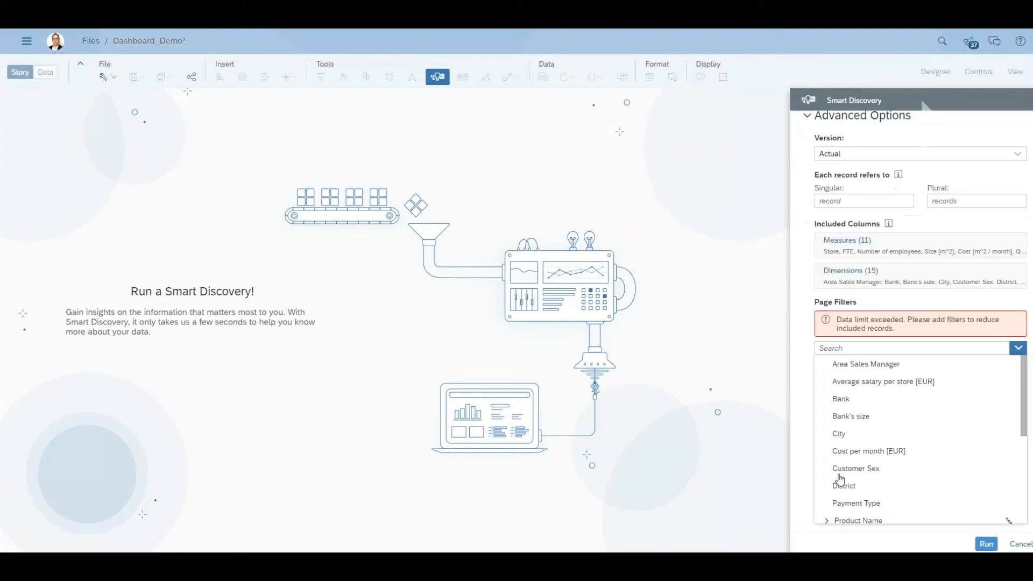
pyautogui.click(841, 398)
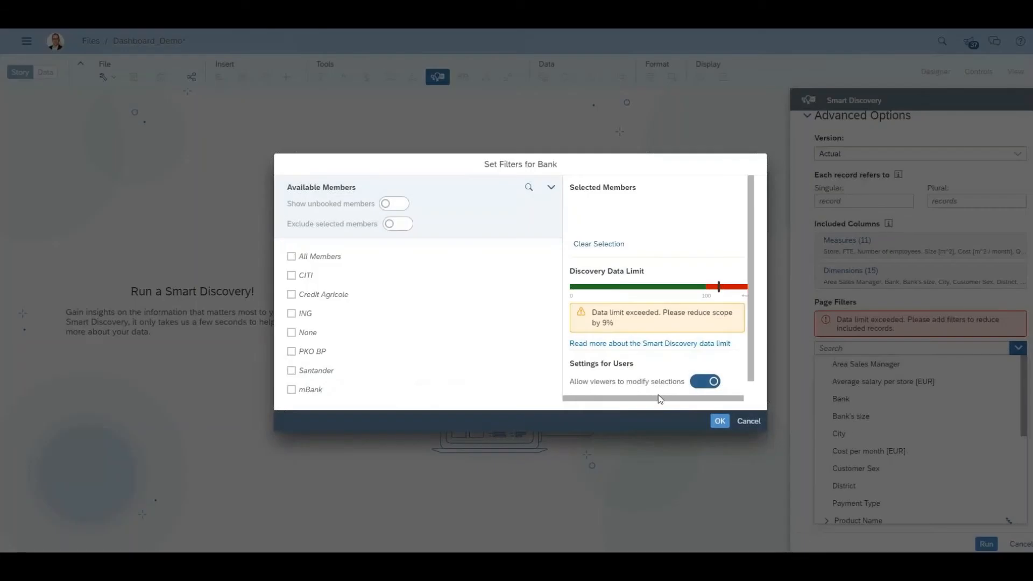
pyautogui.click(318, 394)
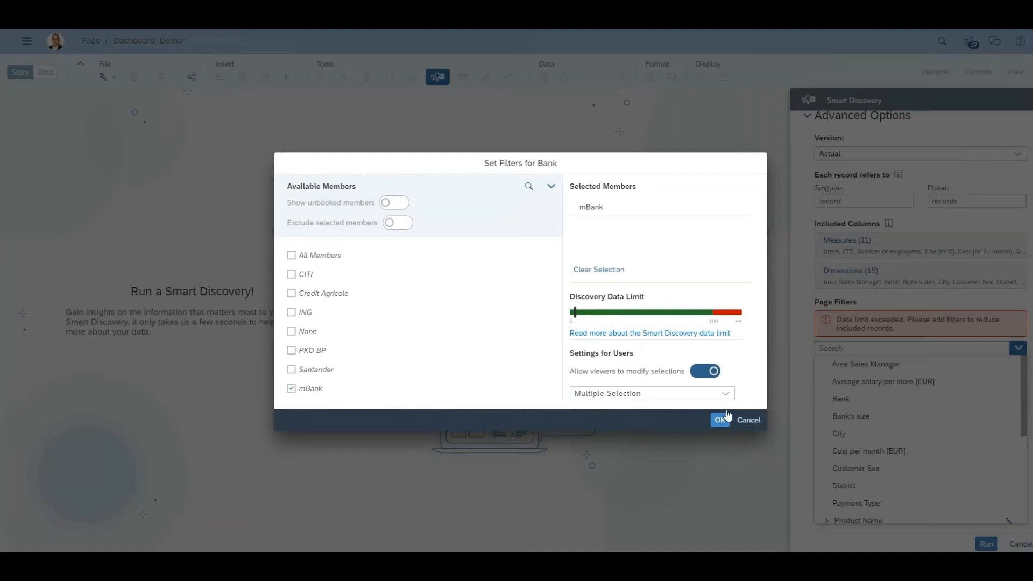
pyautogui.click(724, 421)
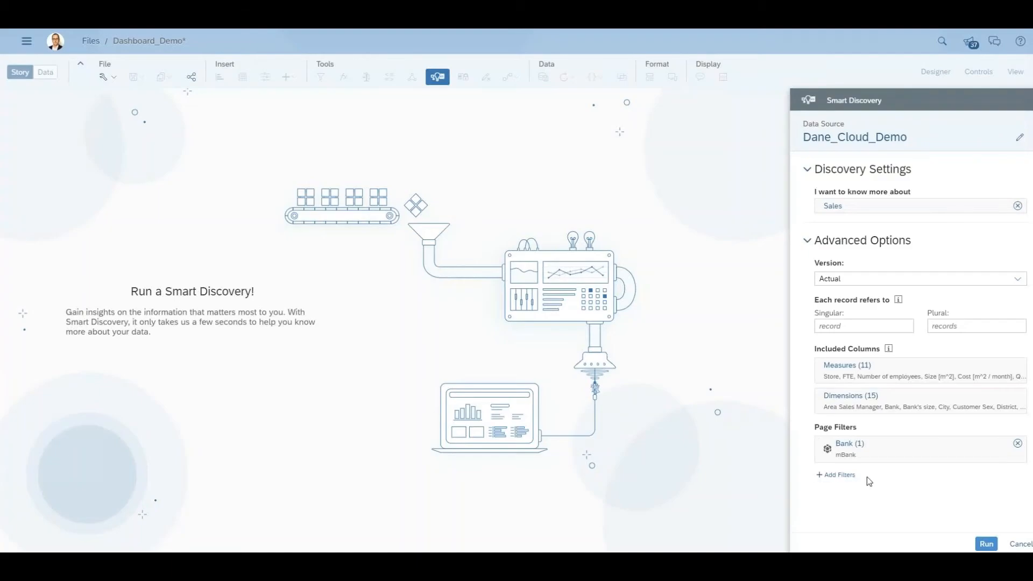
pyautogui.click(985, 544)
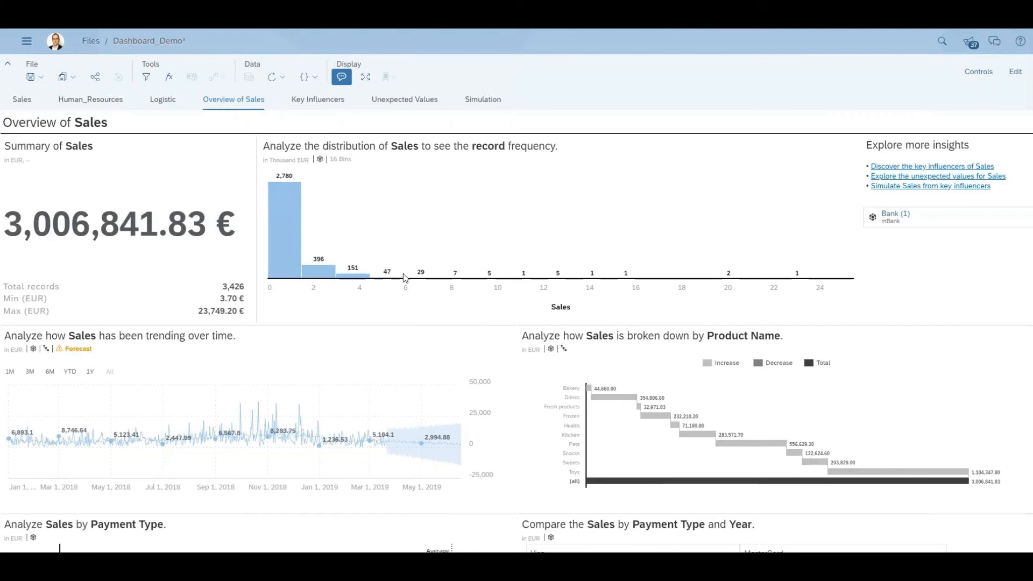
# Review the Overview of Sales page: distribution, trend over time, breakdown by Product Name, and sales by Payment Type and Year
pyautogui.moveTo(404, 283)
pyautogui.scroll(-1, 405, 279)
pyautogui.scroll(-1, 404, 275)
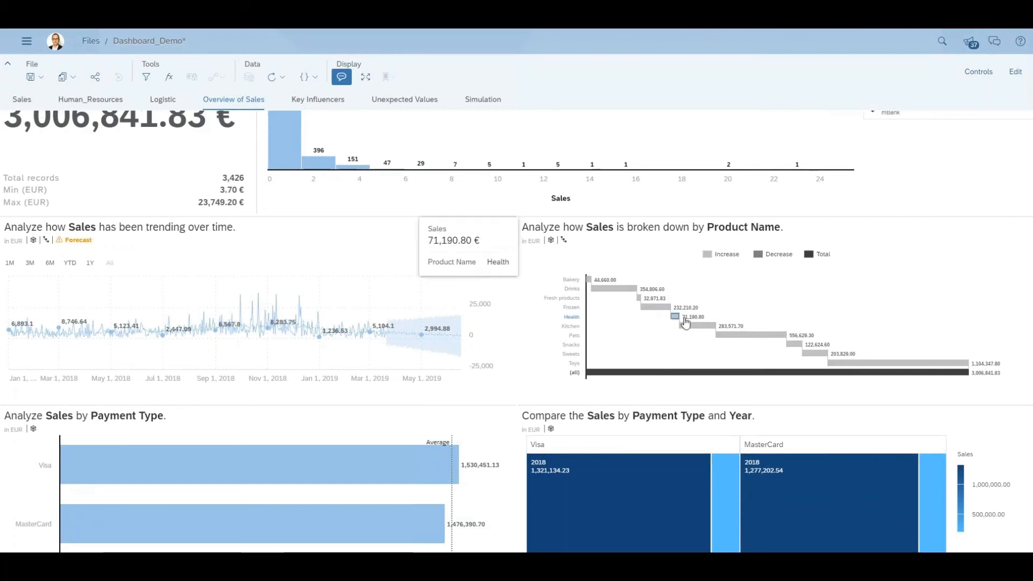
pyautogui.moveTo(843, 366)
pyautogui.scroll(-1, 798, 325)
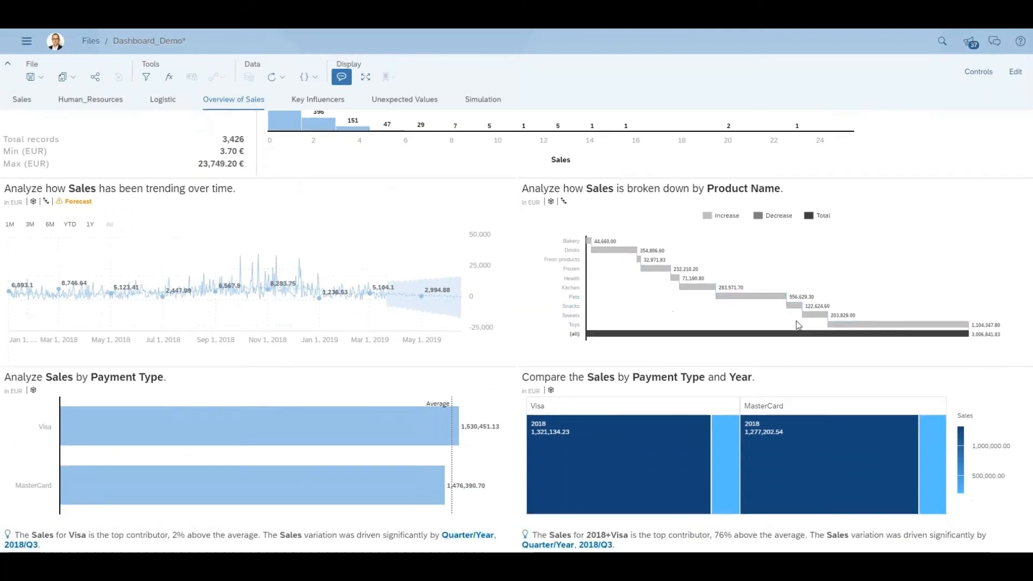
pyautogui.moveTo(399, 429)
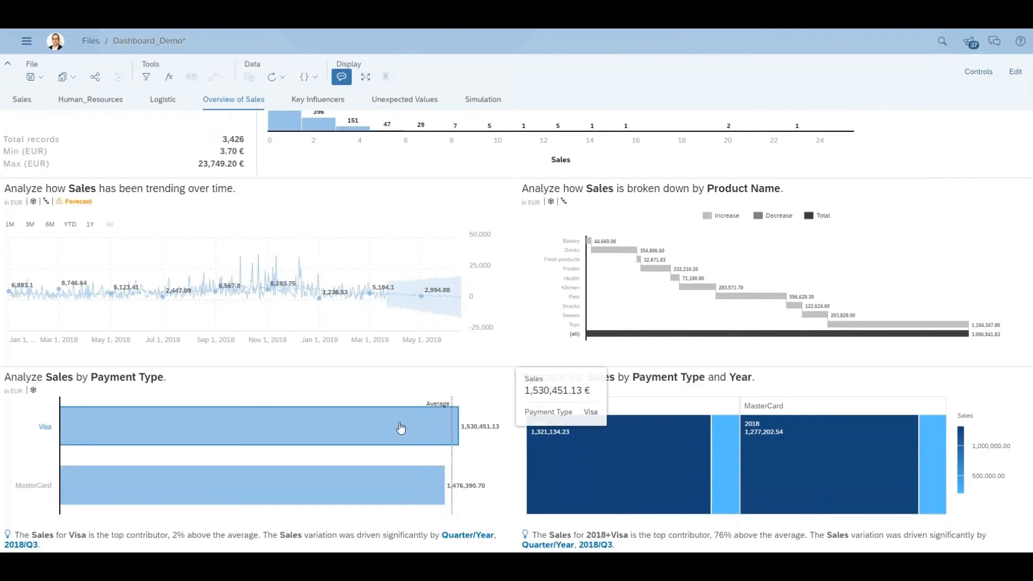
pyautogui.moveTo(412, 492)
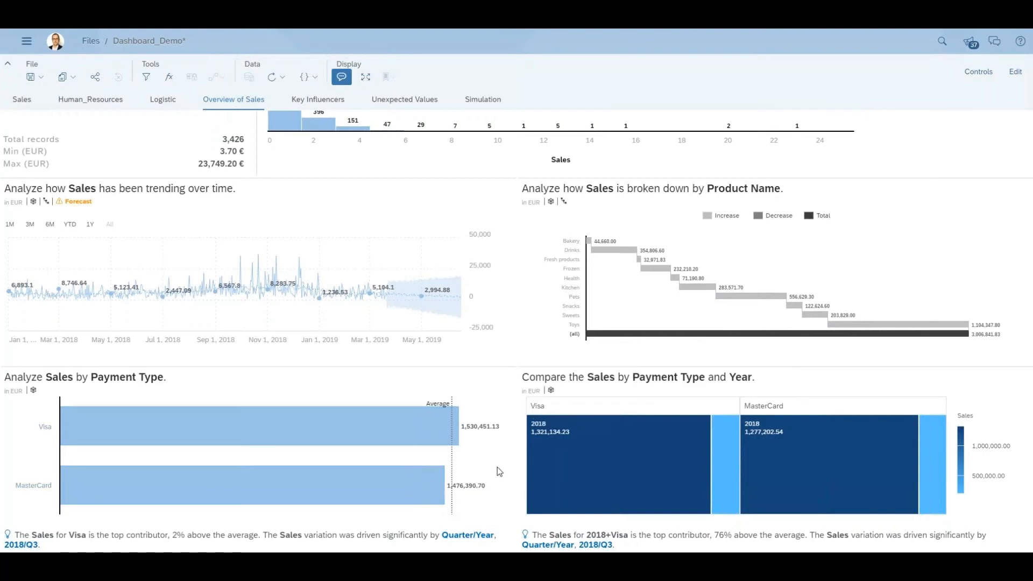
pyautogui.scroll(3, 496, 463)
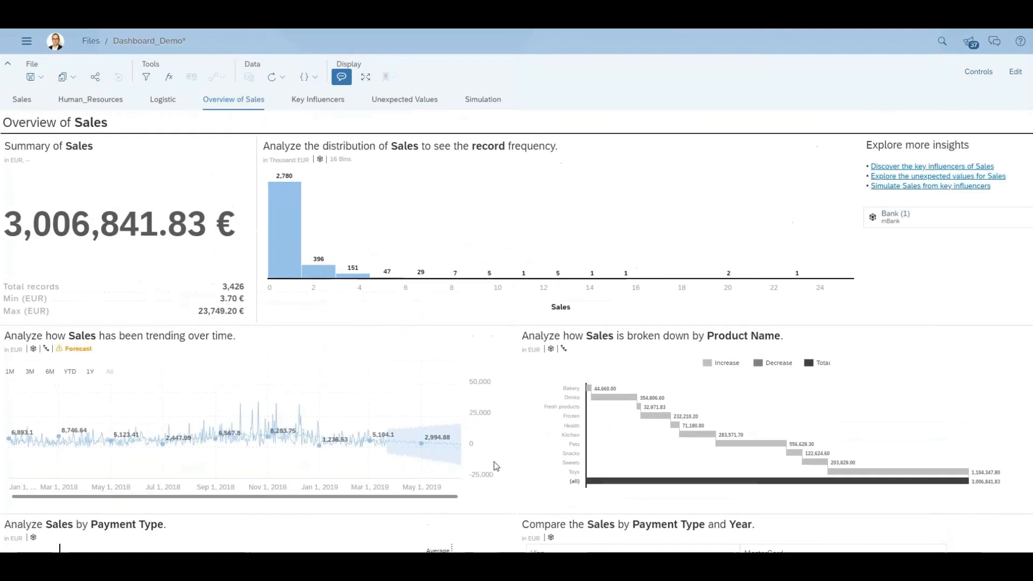
# Examine the ranked key influencers of Sales on the Key Influencers page, including the explanation for Product Name
pyautogui.click(310, 101)
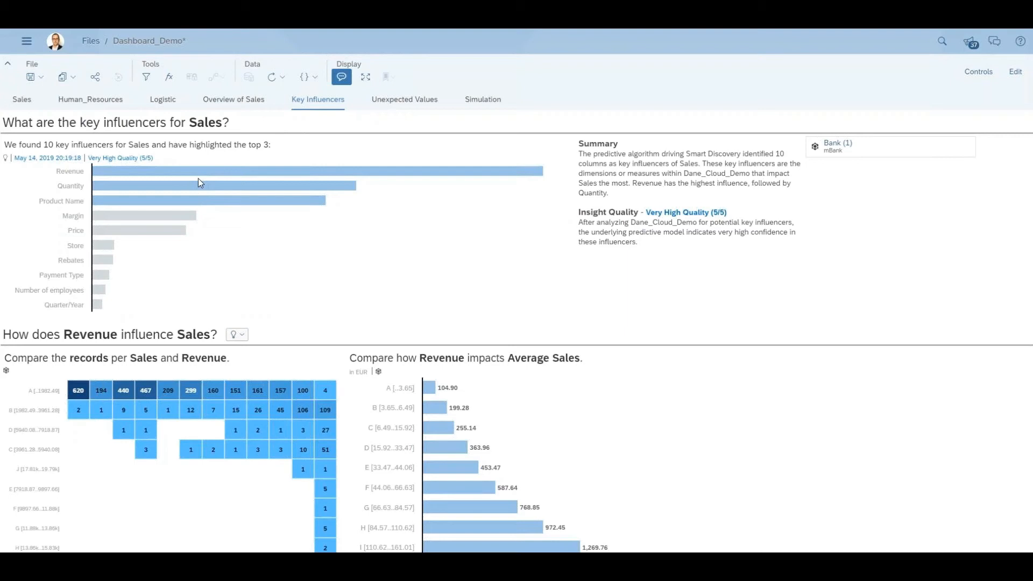
pyautogui.click(198, 176)
pyautogui.click(385, 196)
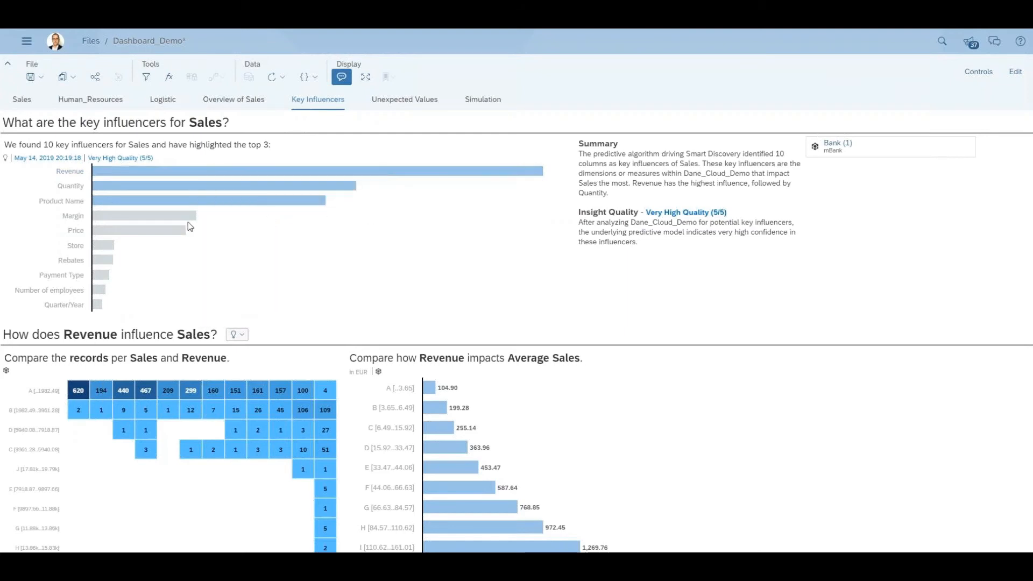
pyautogui.moveTo(104, 279)
pyautogui.moveTo(115, 208)
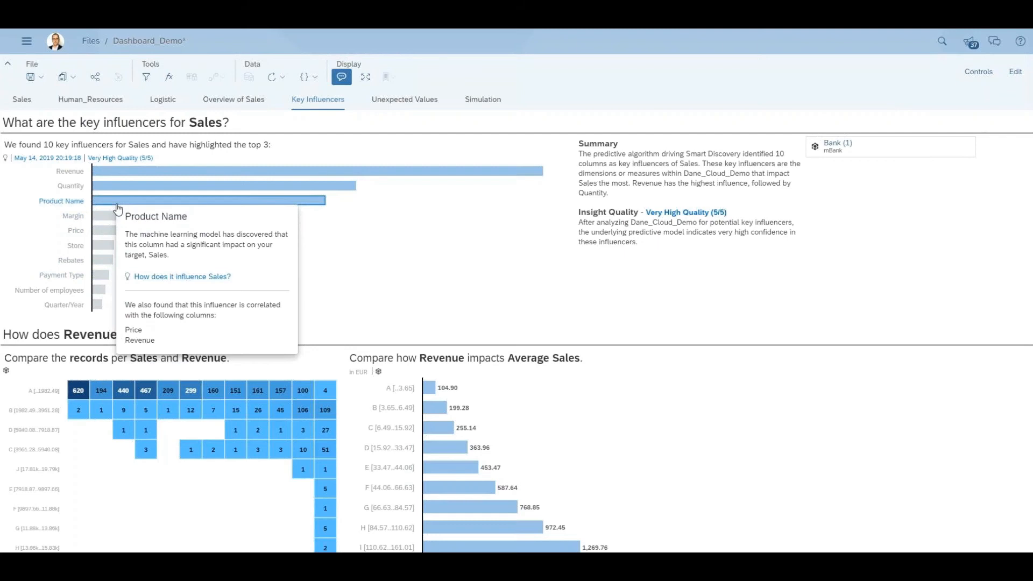
# Review the charts showing how Revenue, Quantity and Product Name each influence Sales
pyautogui.scroll(-3, 442, 245)
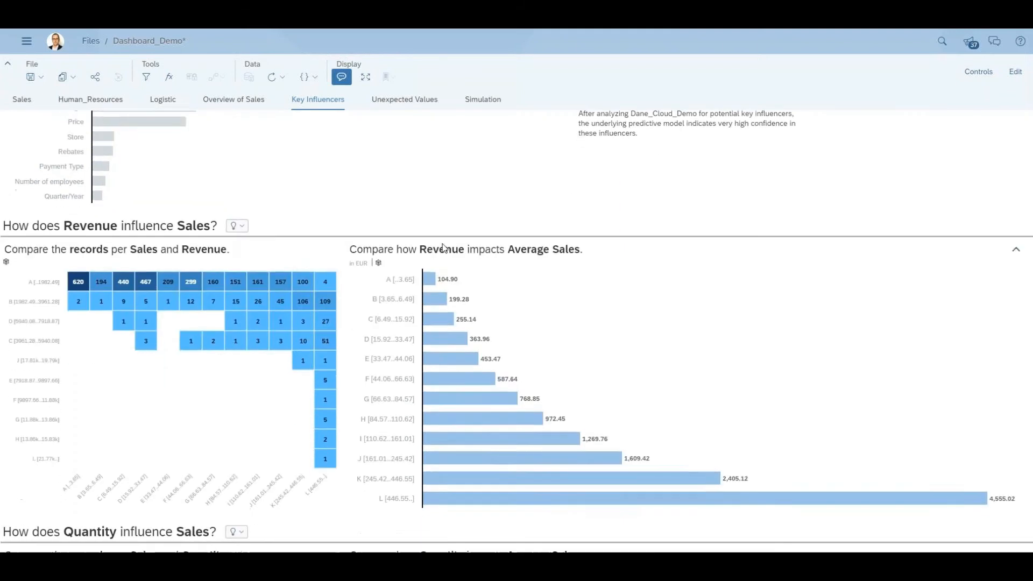
pyautogui.scroll(-1, 445, 246)
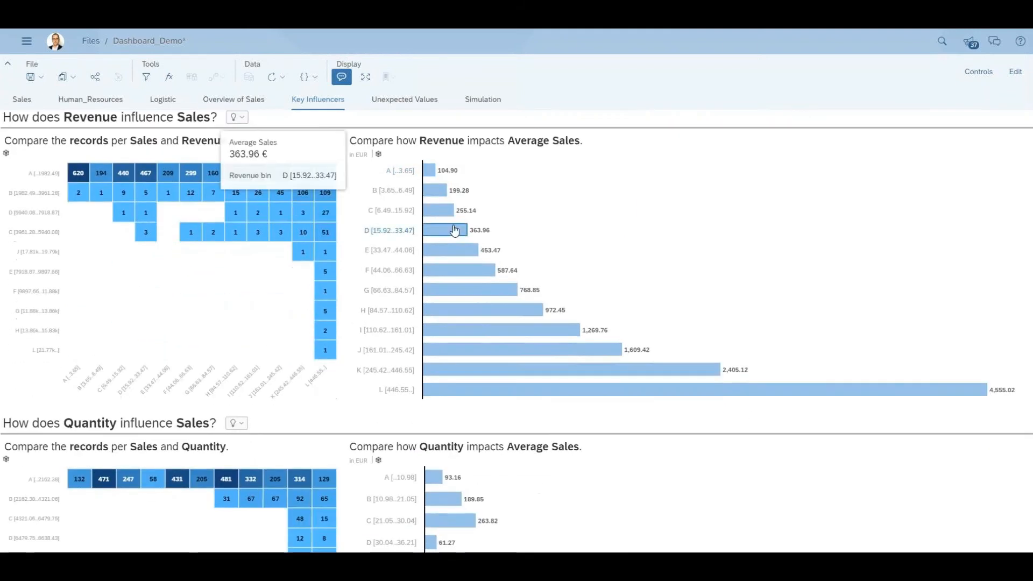
pyautogui.scroll(-3, 457, 223)
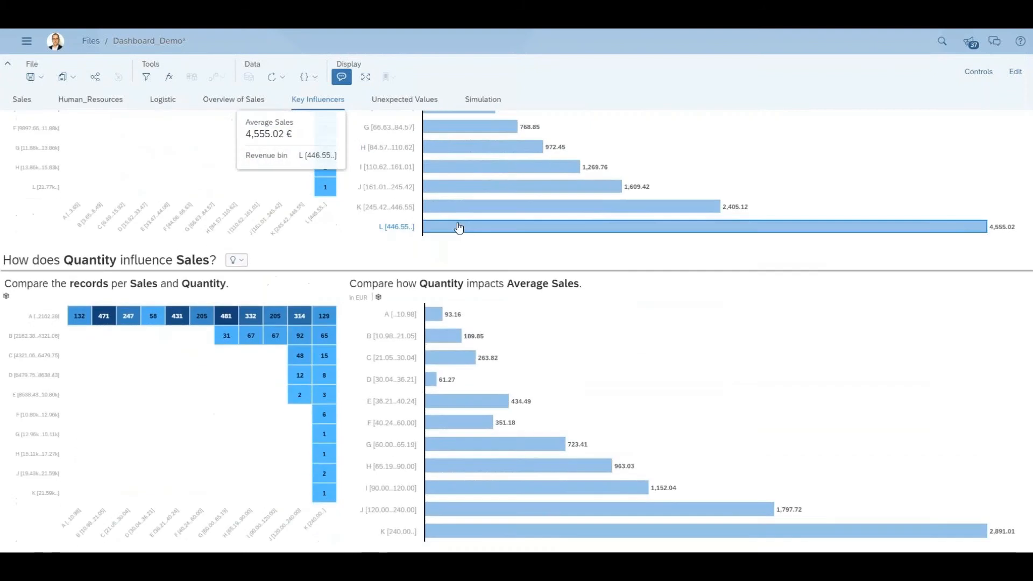
pyautogui.scroll(-1, 459, 228)
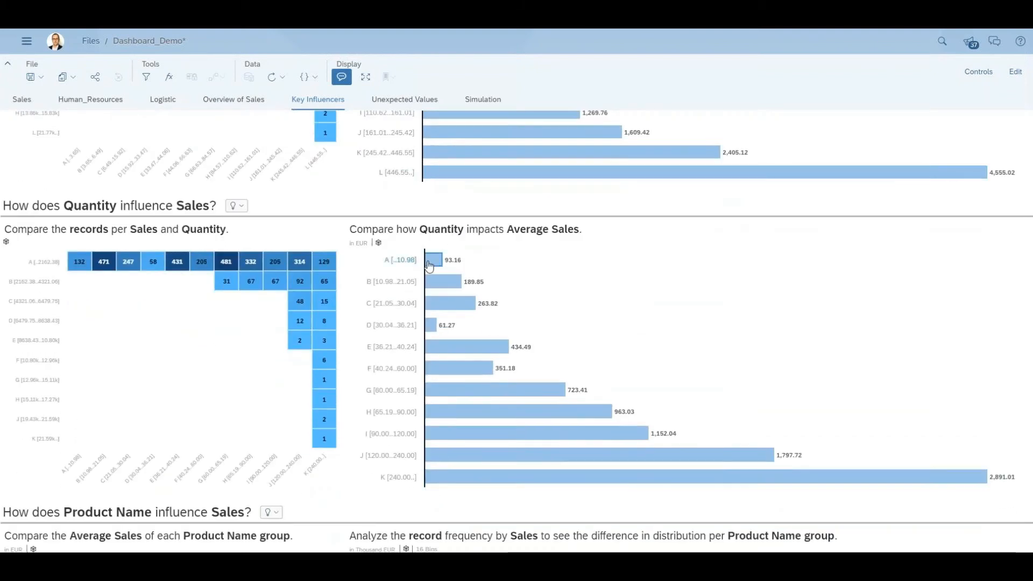
pyautogui.scroll(-4, 428, 267)
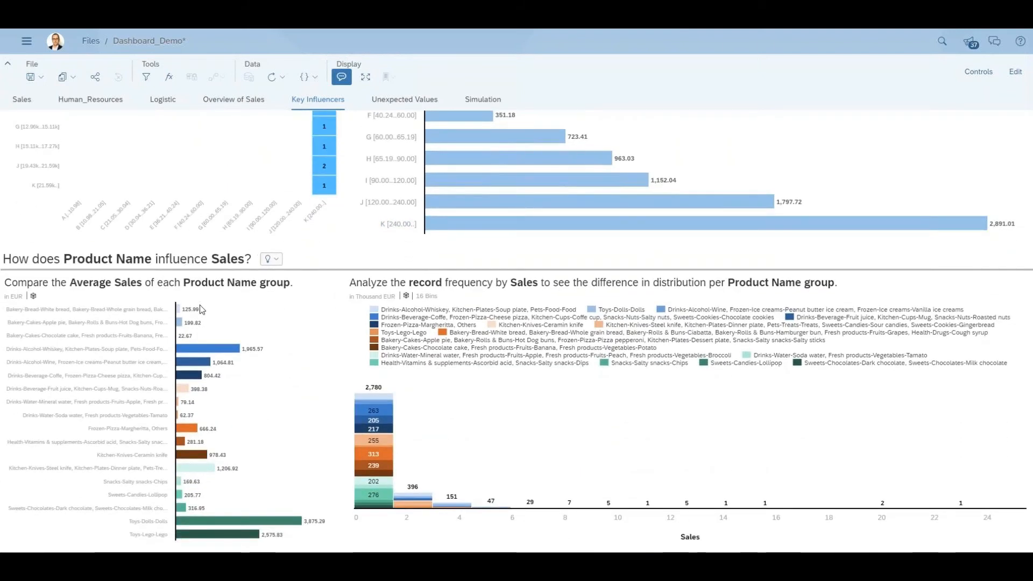
pyautogui.moveTo(214, 352)
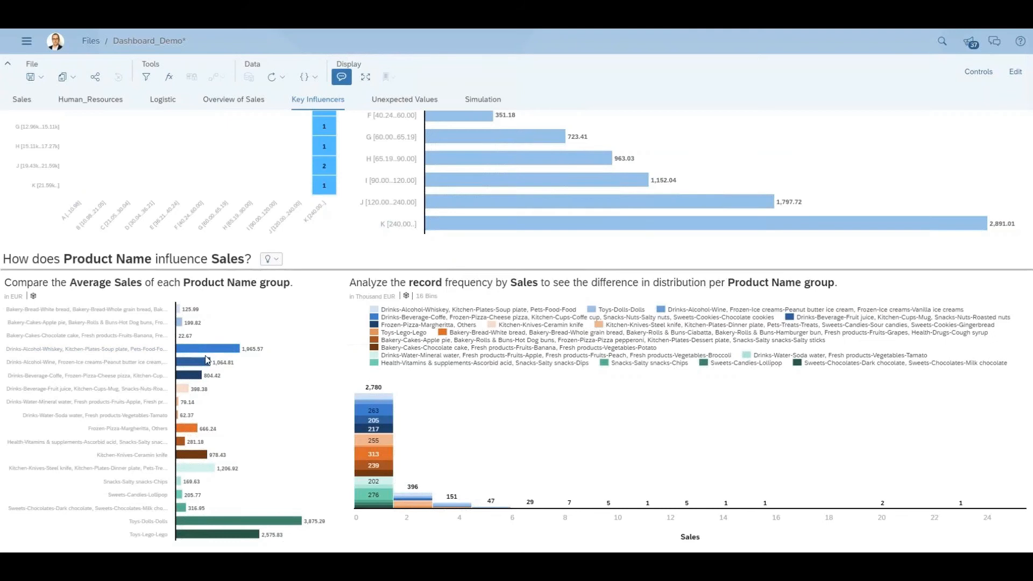
pyautogui.moveTo(187, 471)
pyautogui.scroll(4, 326, 305)
pyautogui.scroll(8, 326, 305)
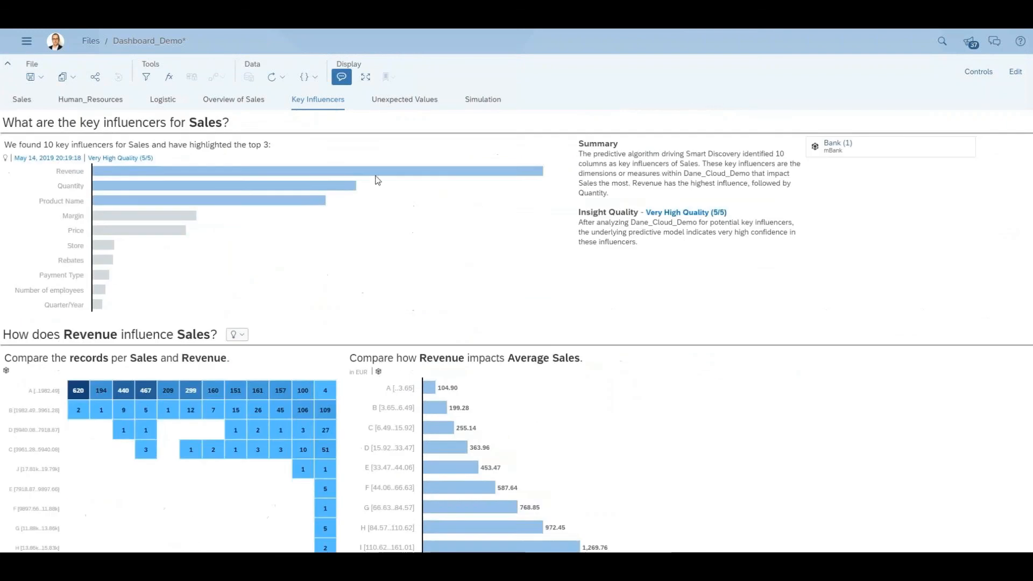
# Inspect the outlying points in the actual versus expected Sales scatter plot on the Unexpected Values page
pyautogui.click(395, 106)
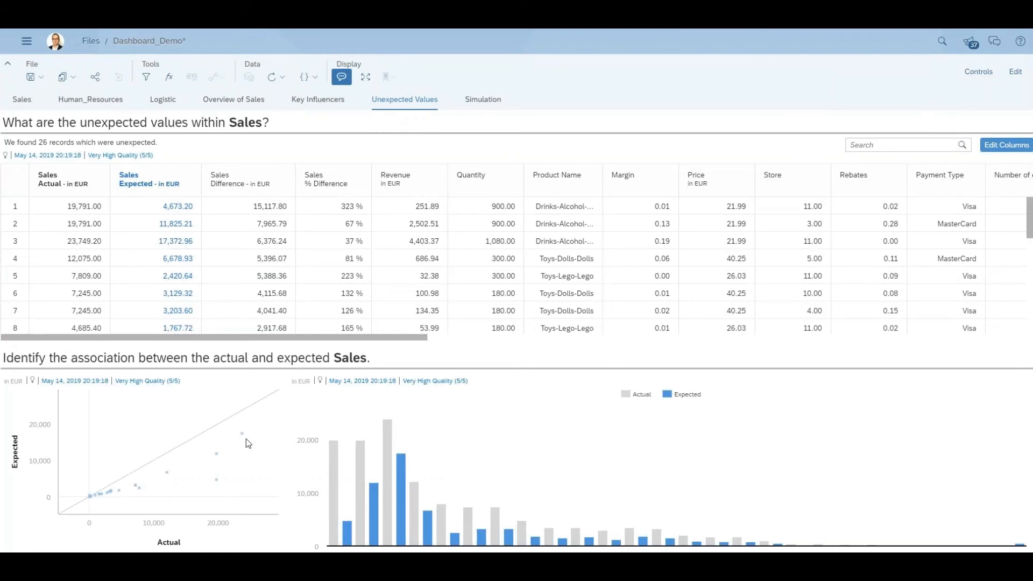
pyautogui.moveTo(242, 435)
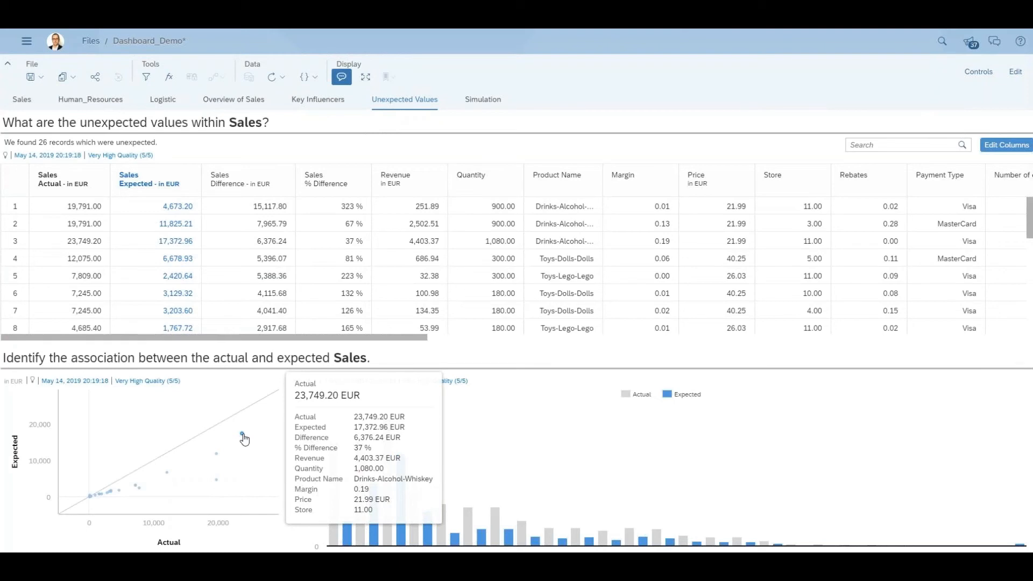
pyautogui.moveTo(217, 482)
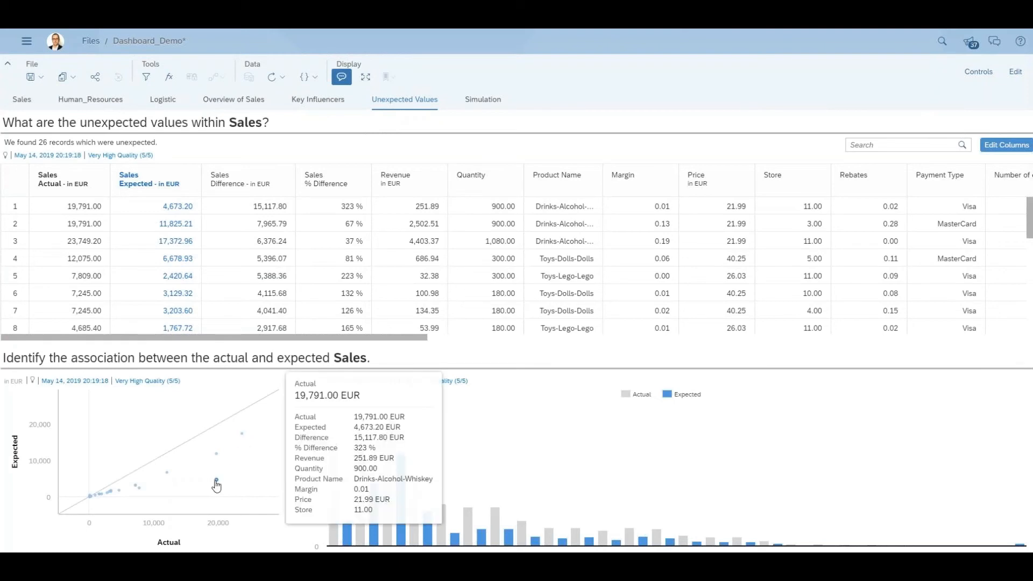
pyautogui.moveTo(217, 454)
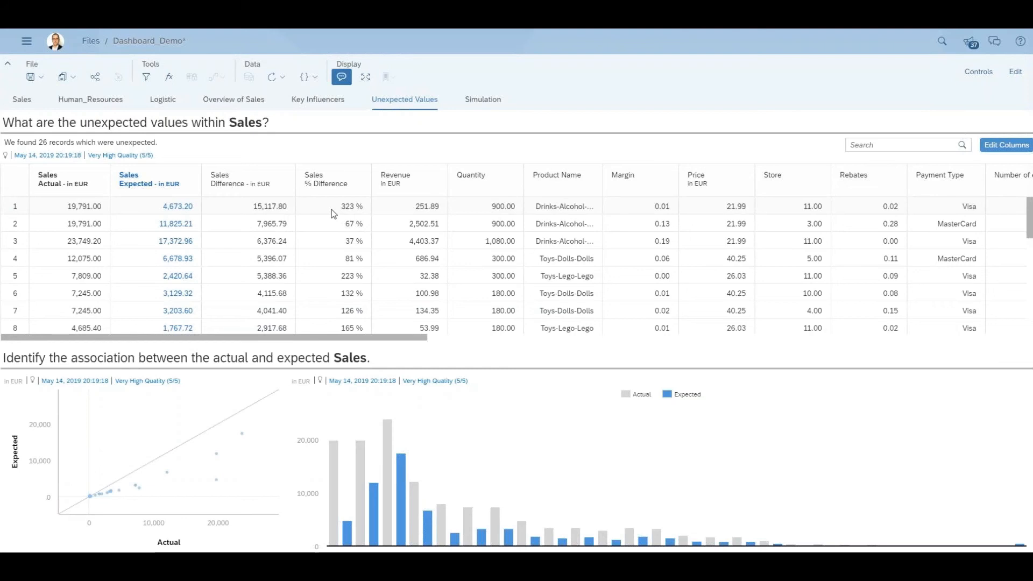
# Select the first unexpected record to focus the charts on it, and look through the table's remaining columns and rows
pyautogui.click(312, 212)
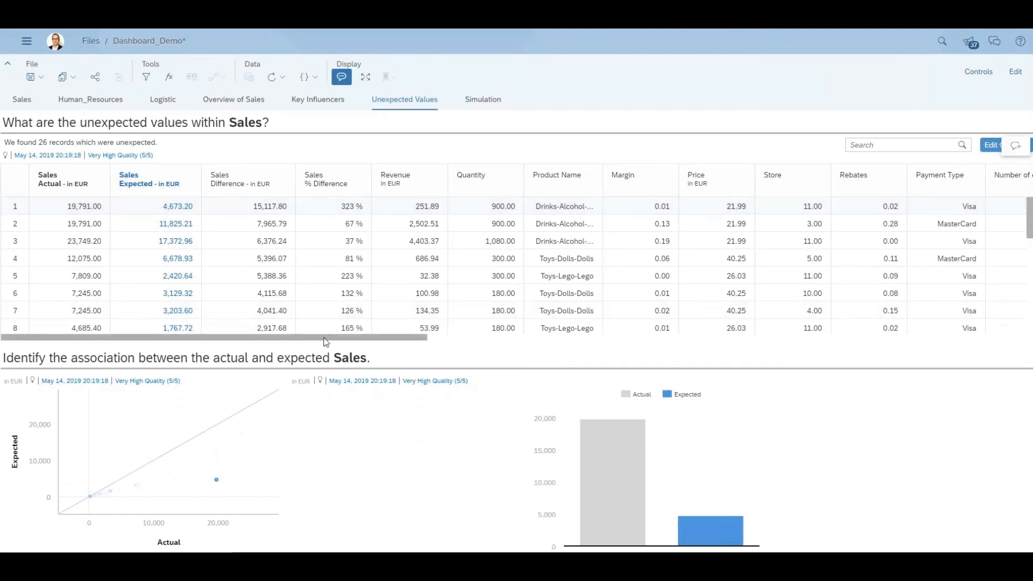
pyautogui.moveTo(326, 342); pyautogui.dragTo(583, 345)
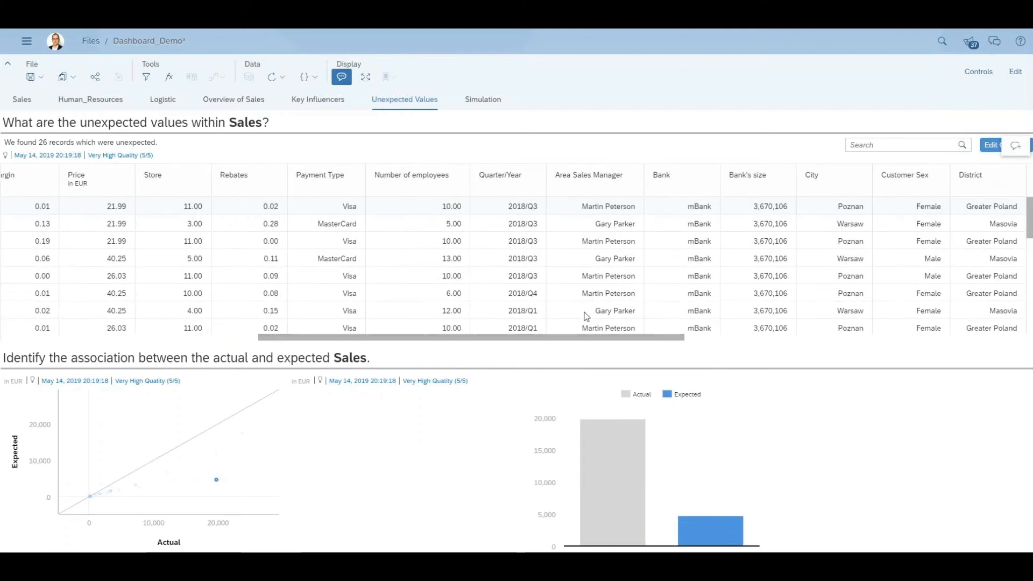
pyautogui.moveTo(608, 335); pyautogui.dragTo(753, 359)
pyautogui.scroll(-5, 937, 265)
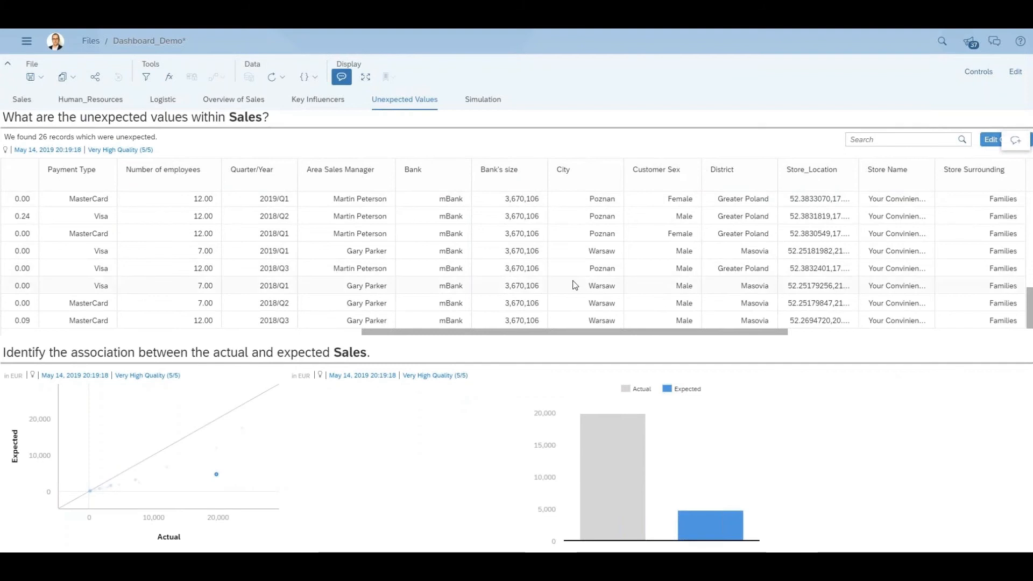
# Set the Price influencer to 20.59 on the Simulation page, keeping Bakery-Bread-White bread as the product
pyautogui.click(487, 100)
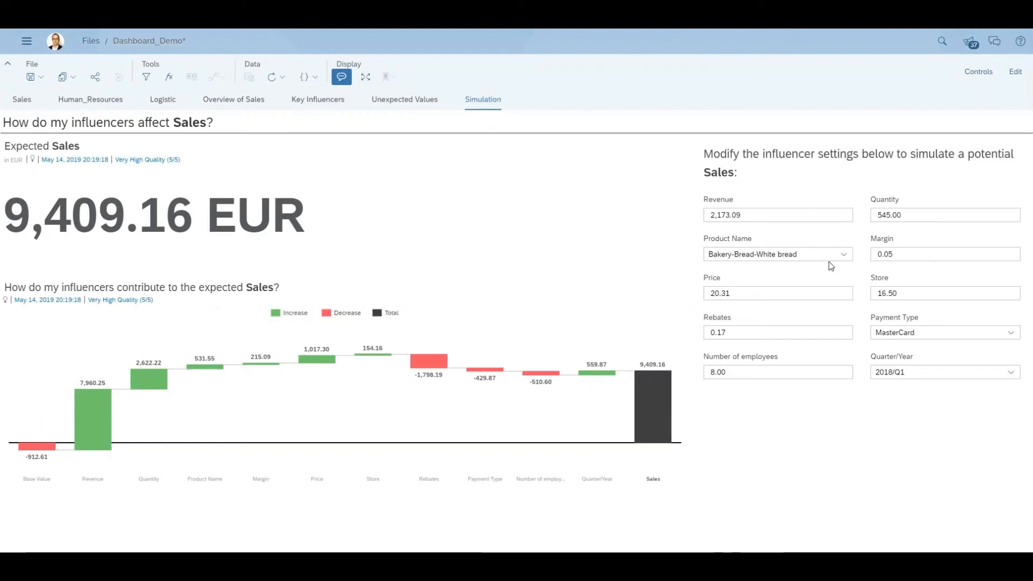
pyautogui.click(844, 255)
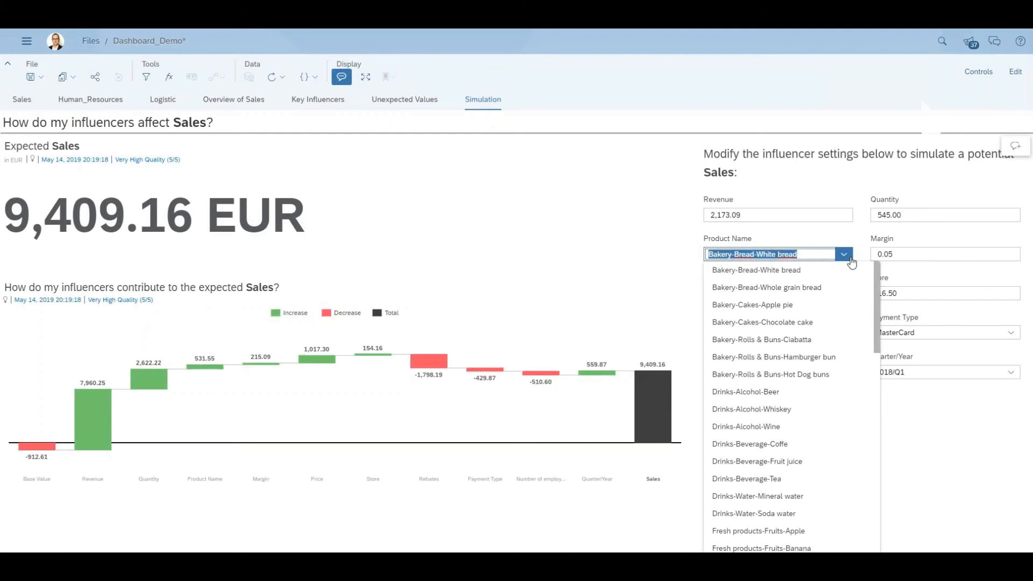
pyautogui.click(851, 262)
pyautogui.click(718, 297)
pyautogui.moveTo(780, 327); pyautogui.dragTo(786, 330)
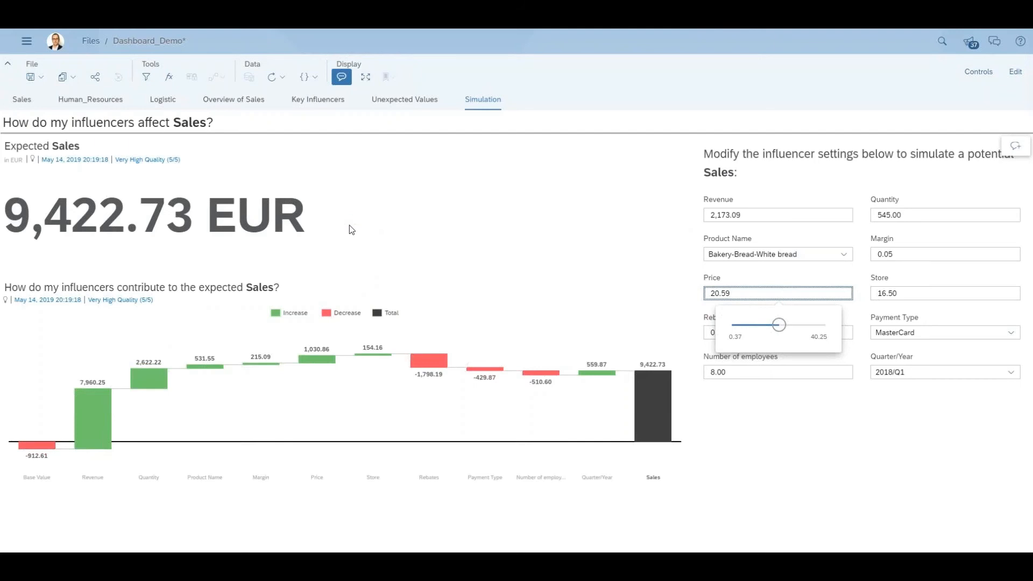
# Set the Margin influencer to 0.08 in the Sales simulation
pyautogui.click(897, 255)
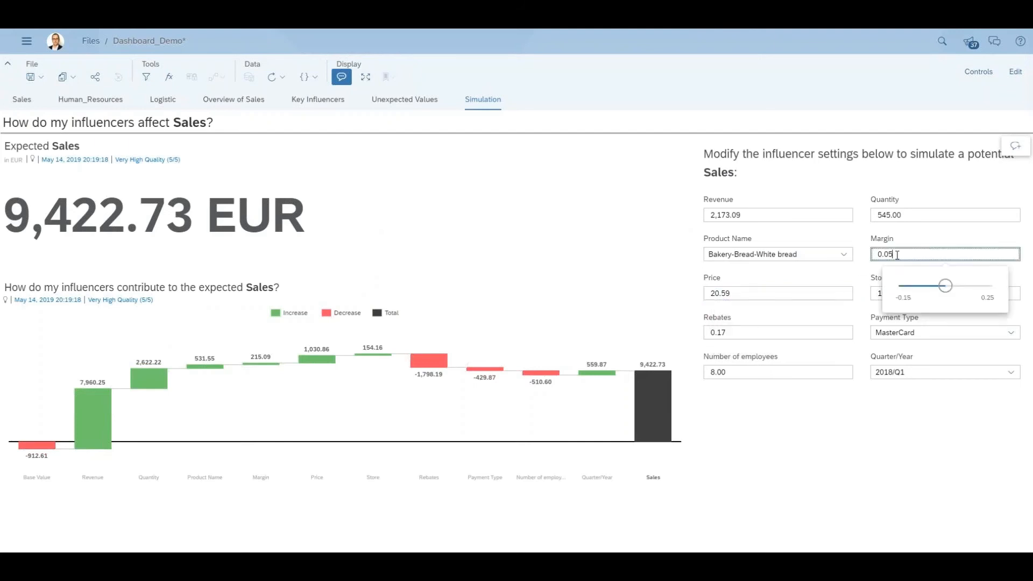
pyautogui.moveTo(944, 287); pyautogui.dragTo(952, 290)
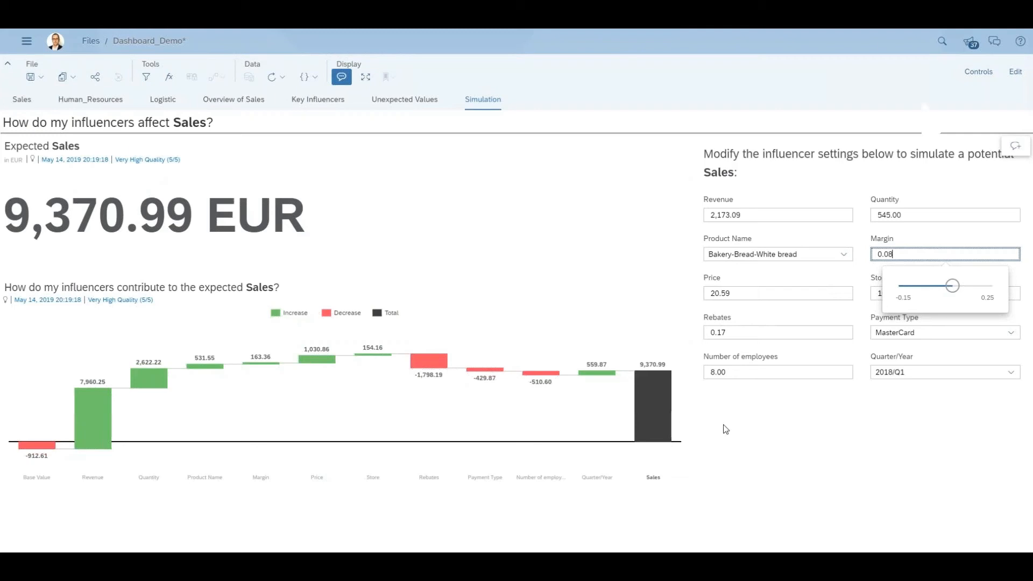
pyautogui.click(754, 447)
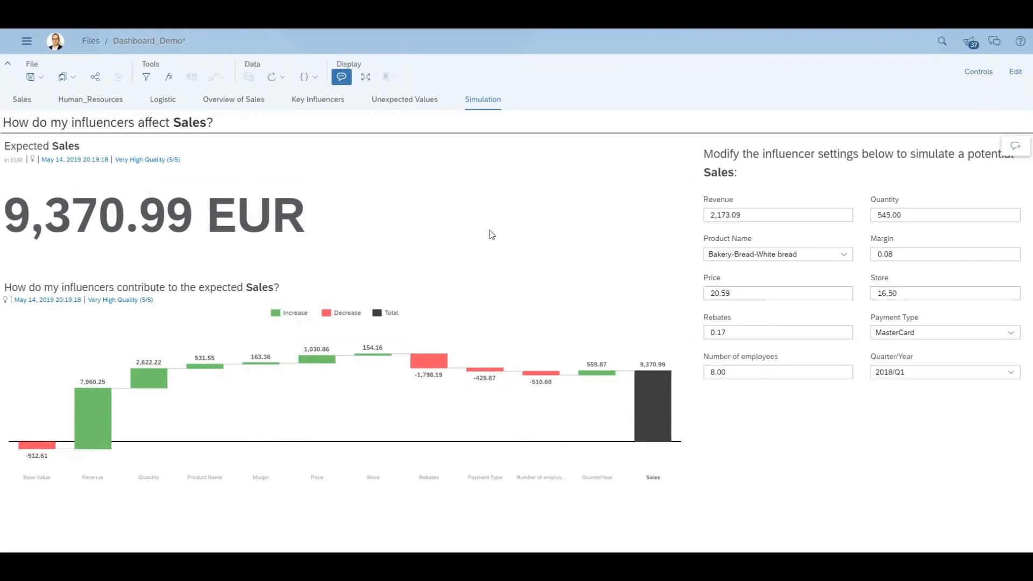
# Return to the Home screen, leaving the Dashboard_Demo story without saving its changes
pyautogui.click(27, 44)
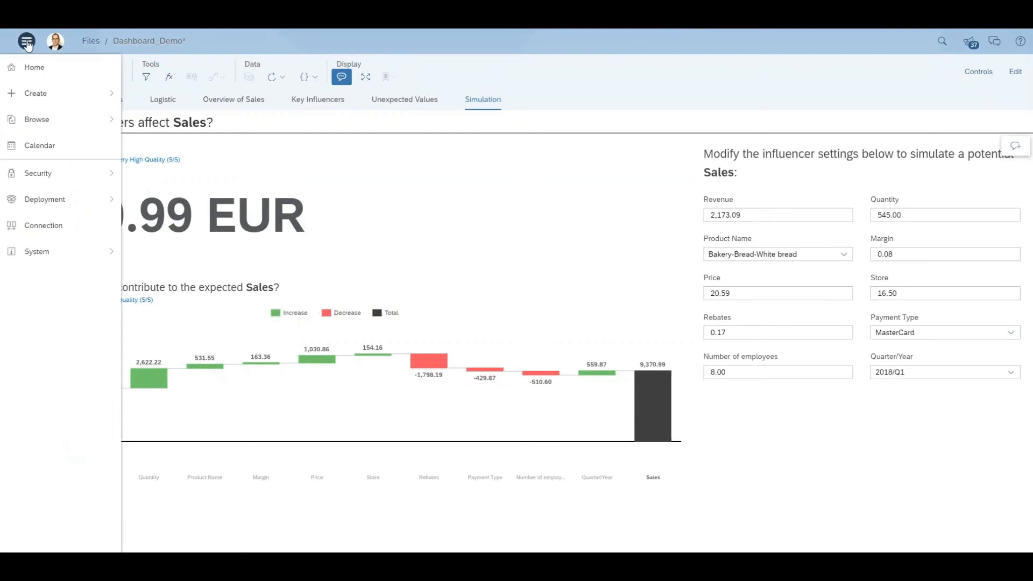
pyautogui.click(34, 70)
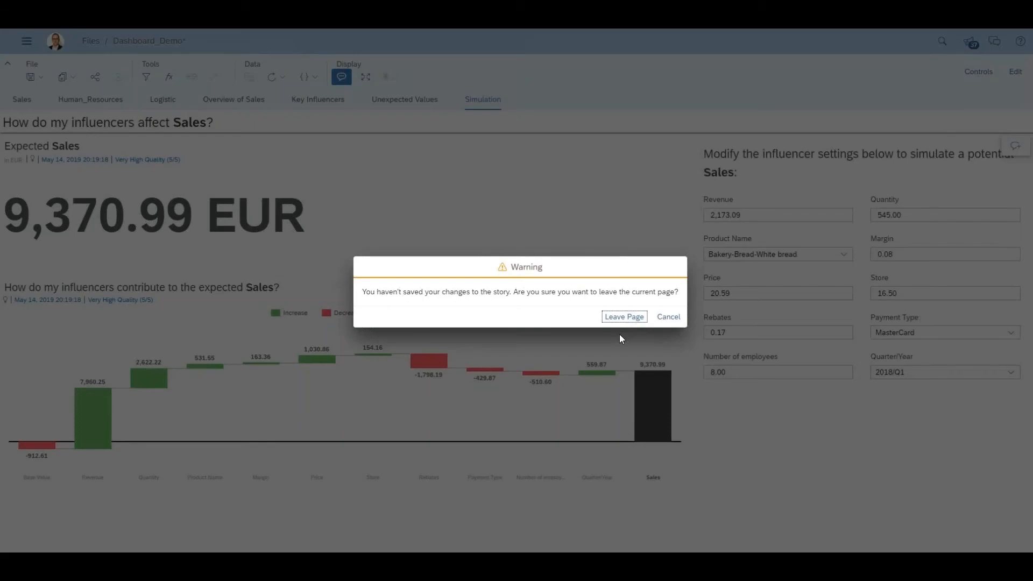
pyautogui.click(621, 316)
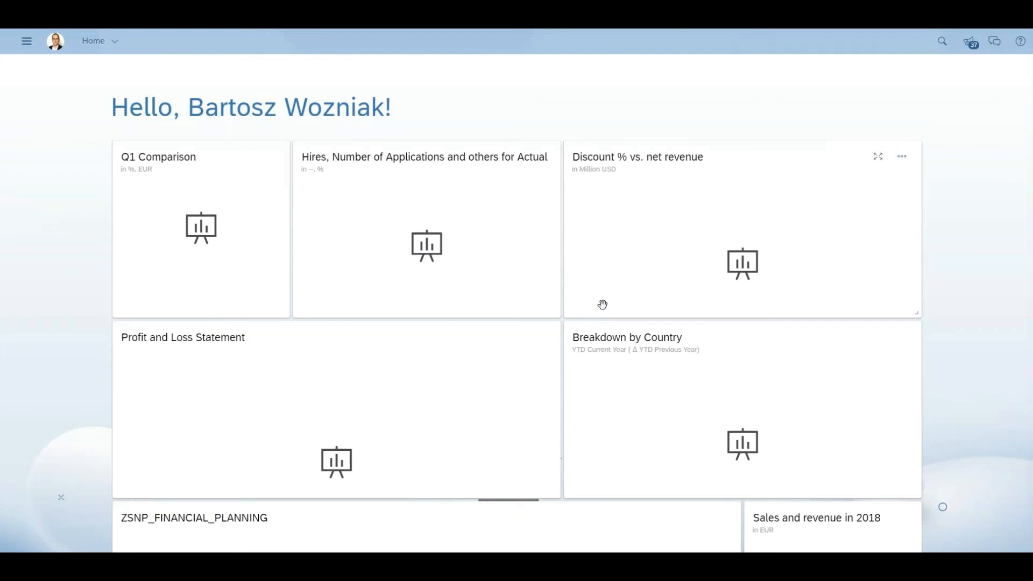
# Open the operating expenses planning story from the ZSNP_FINANCIAL_PLANNING tile on the Home screen
pyautogui.scroll(-5, 603, 304)
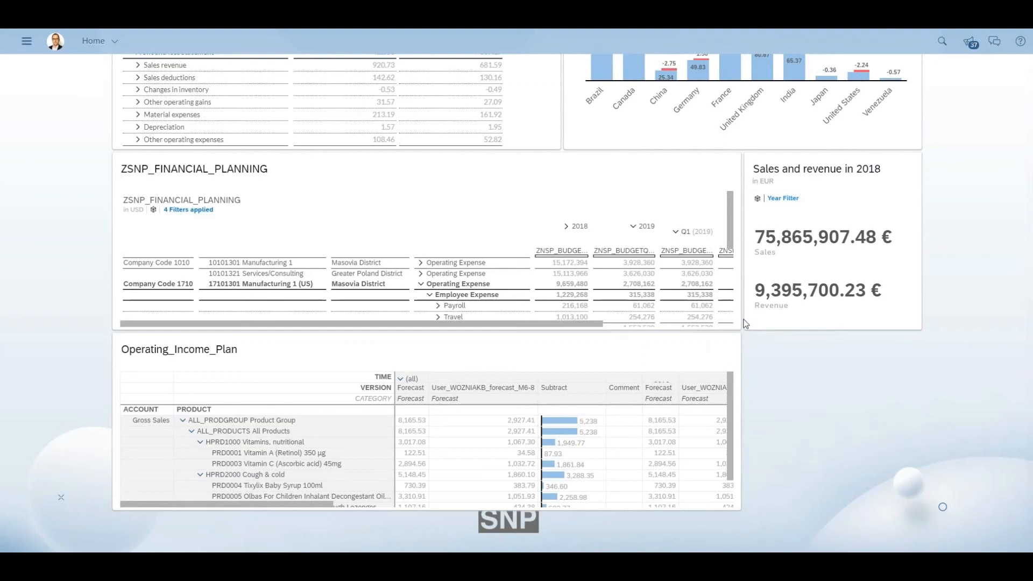
pyautogui.click(721, 168)
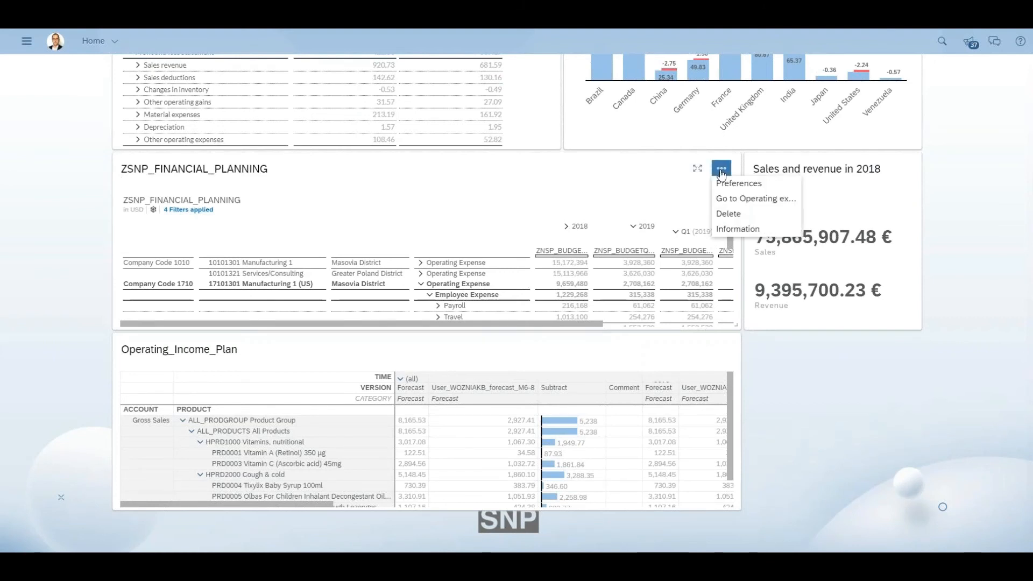
pyautogui.click(729, 200)
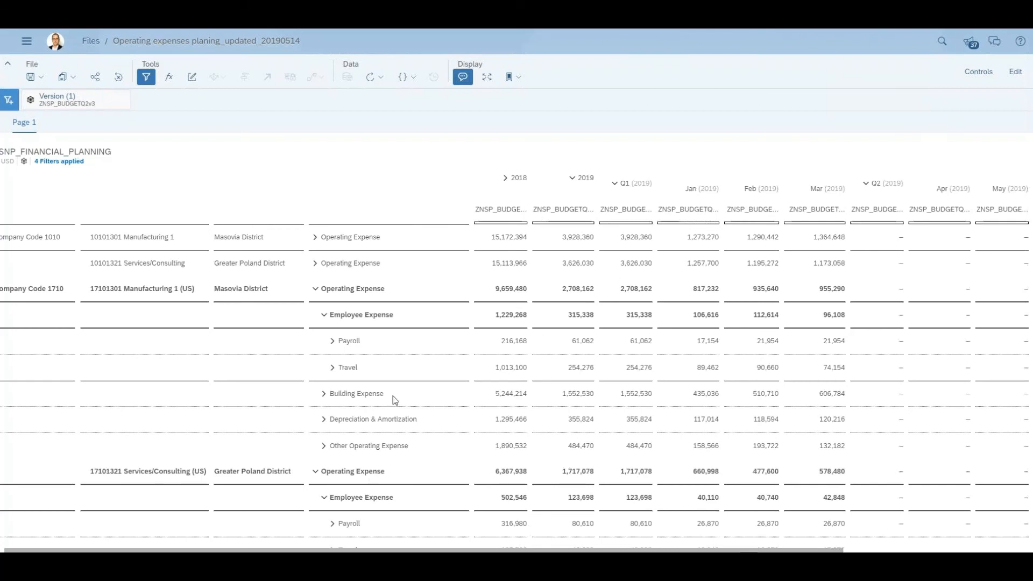
# Look through the operating expense table, briefly expanding and collapsing the Travel row under Services/Consulting (US)
pyautogui.scroll(-3, 398, 390)
pyautogui.scroll(-2, 400, 389)
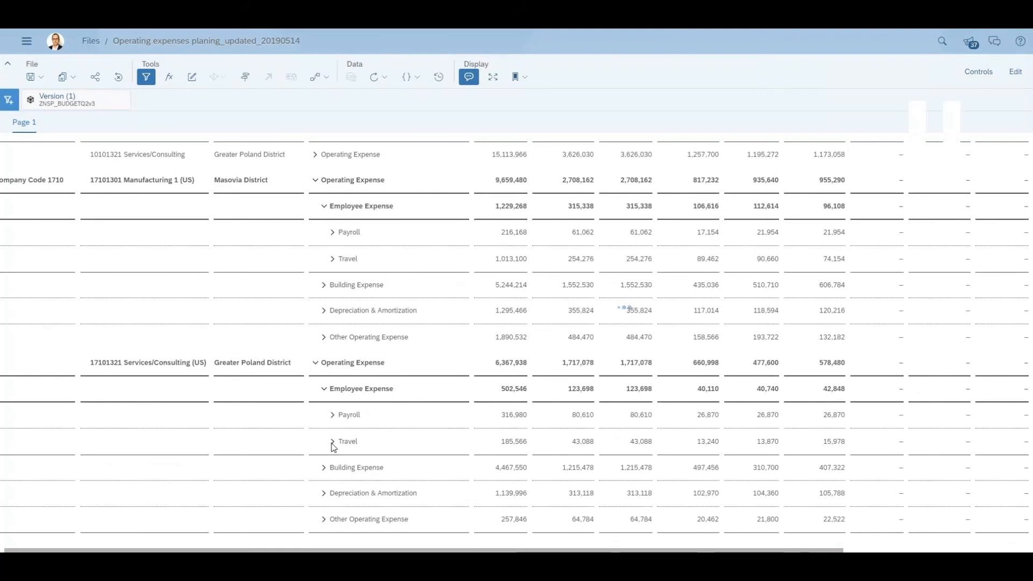
pyautogui.click(332, 441)
pyautogui.click(333, 421)
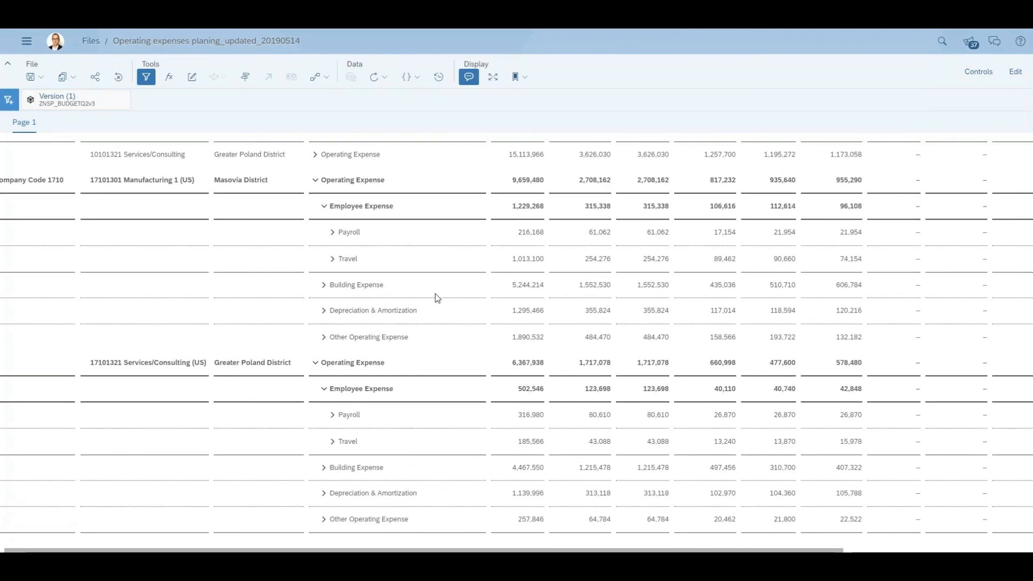
pyautogui.hscroll(3, 475, 550)
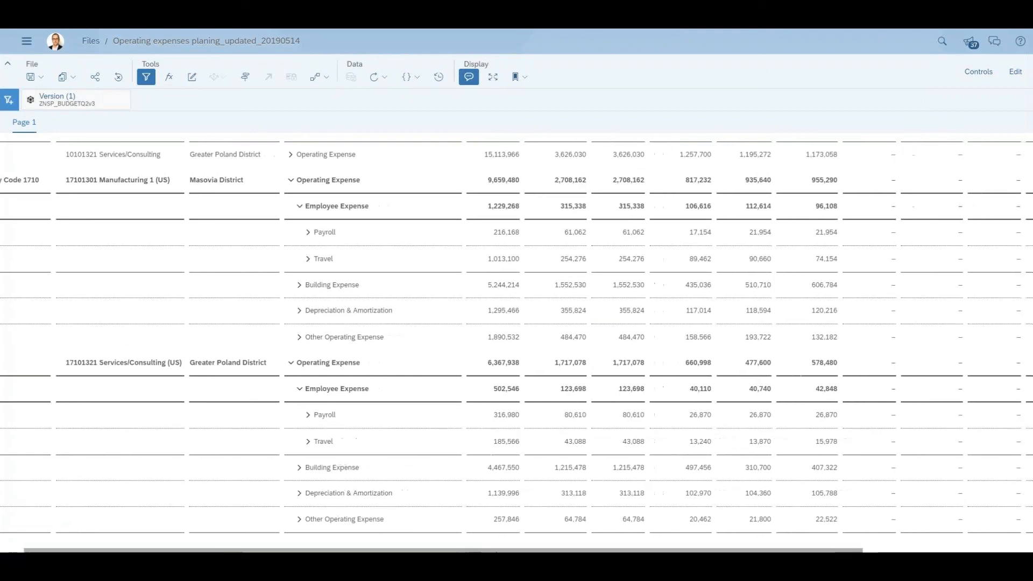
# Start a Predictive Forecast for the Q2 2019 Operating Expense of Services/Consulting (US), with ZNSP_BUDGETQ2v3 as the input data version
pyautogui.click(781, 369)
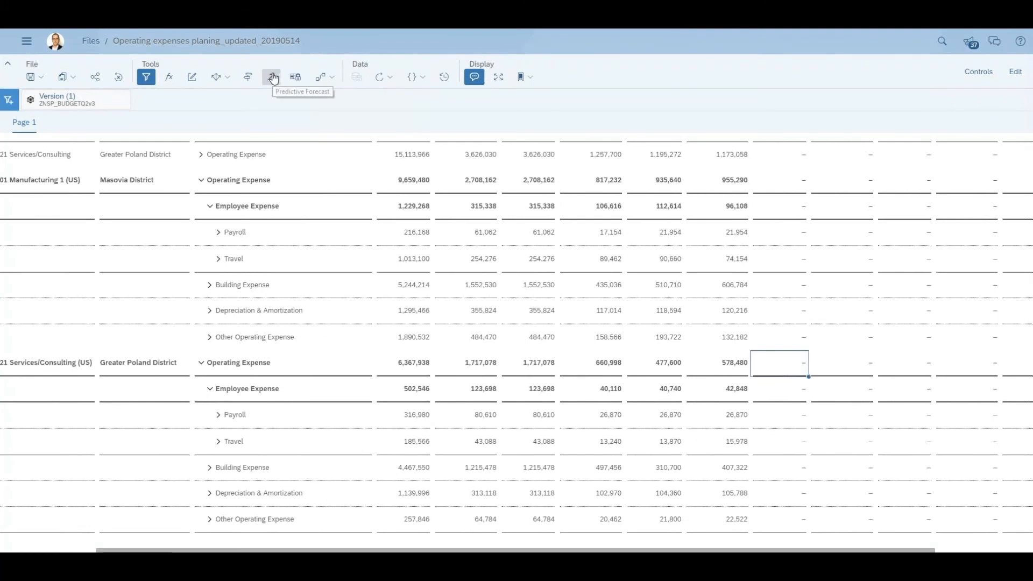
pyautogui.scroll(3, 343, 159)
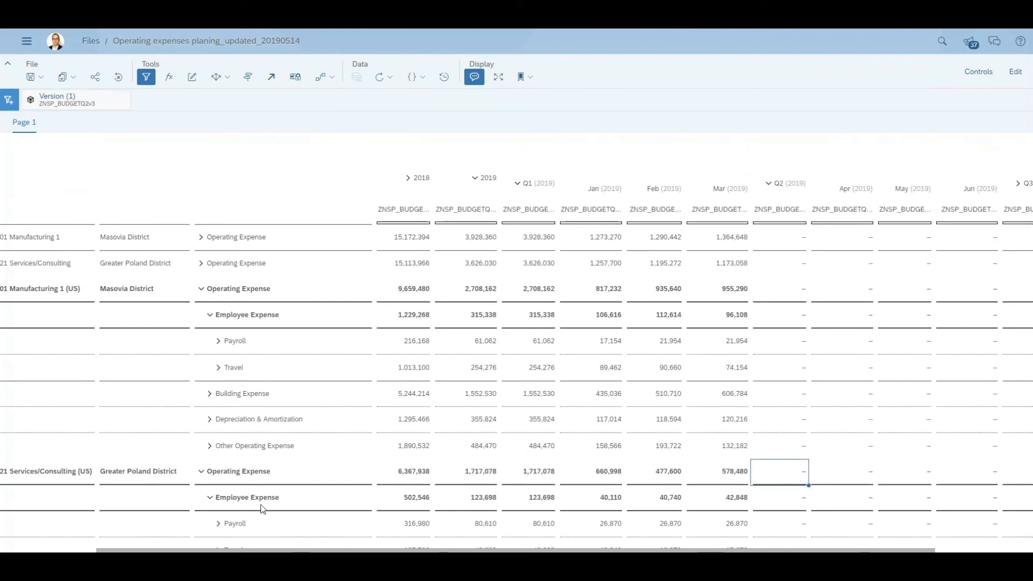
pyautogui.click(270, 80)
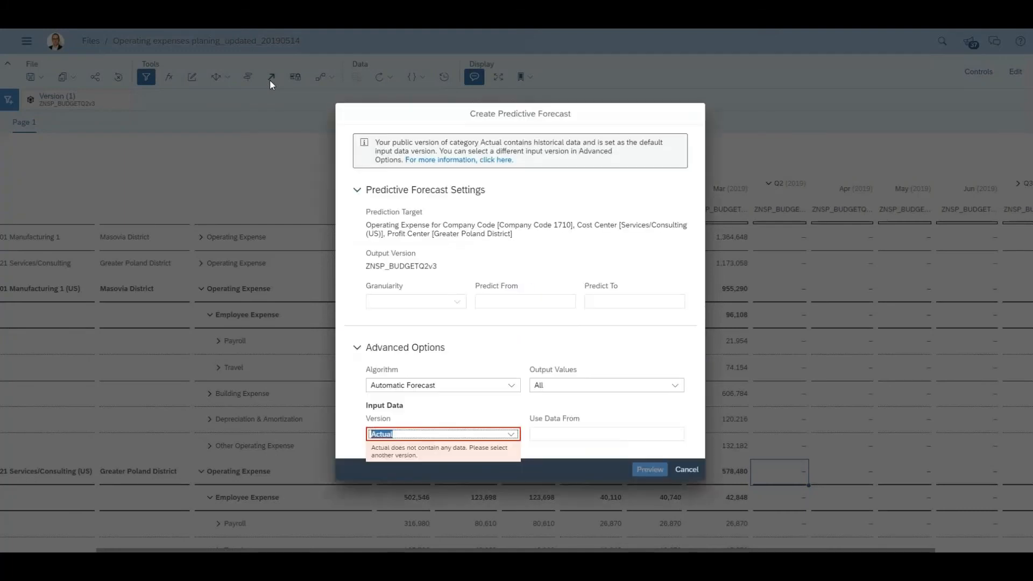
pyautogui.click(509, 434)
pyautogui.click(488, 419)
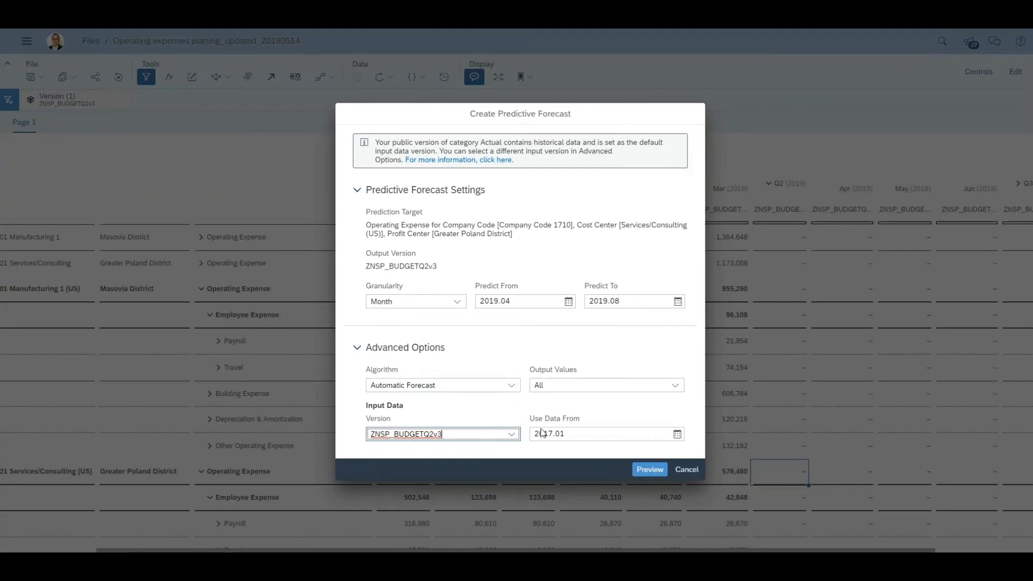
# Review the algorithm choices, keep Automatic Forecast, and preview the forecast to inspect the April 2019 prediction and its confidence bounds
pyautogui.click(512, 385)
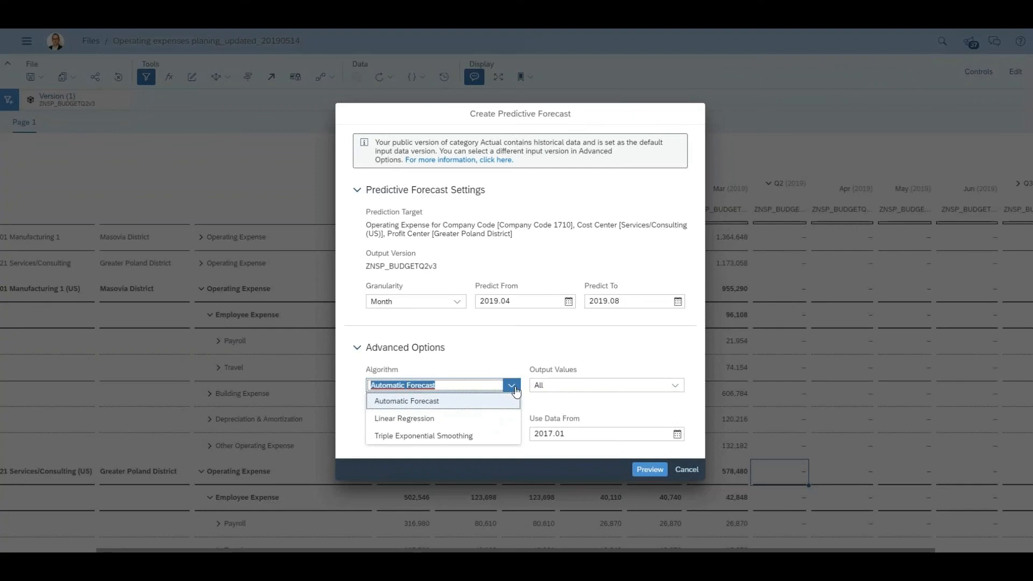
pyautogui.click(512, 385)
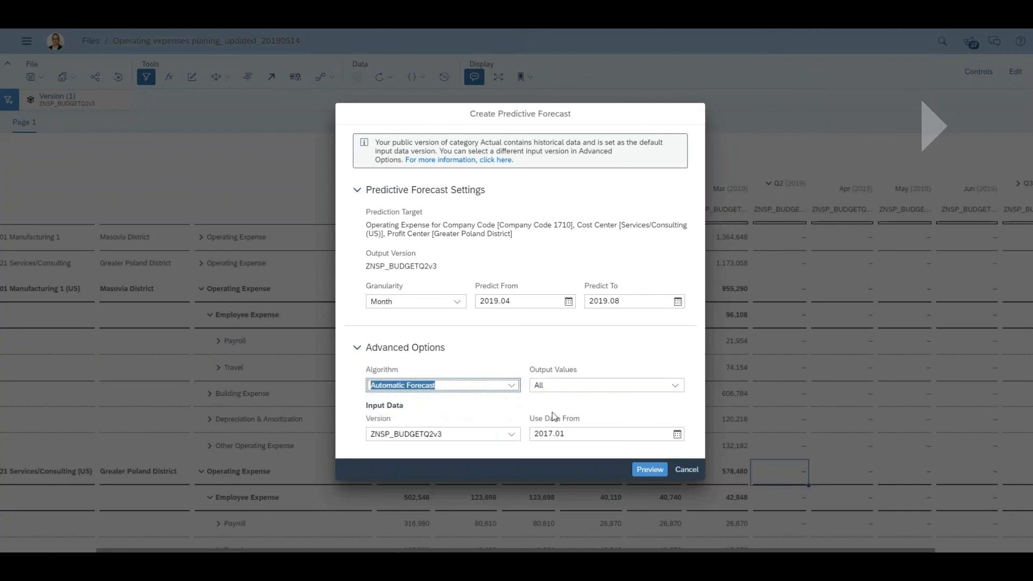
pyautogui.click(647, 472)
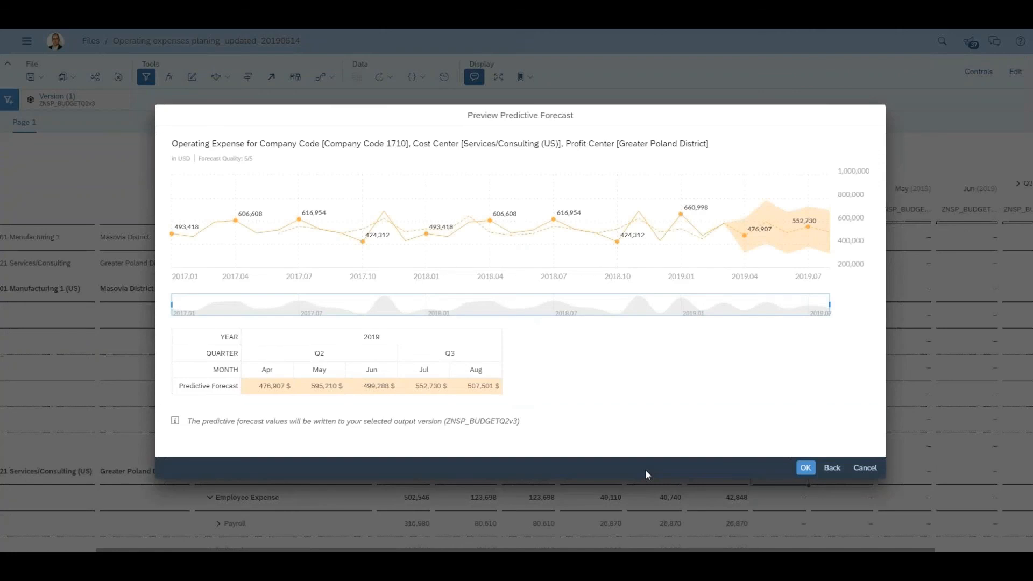
pyautogui.moveTo(745, 236)
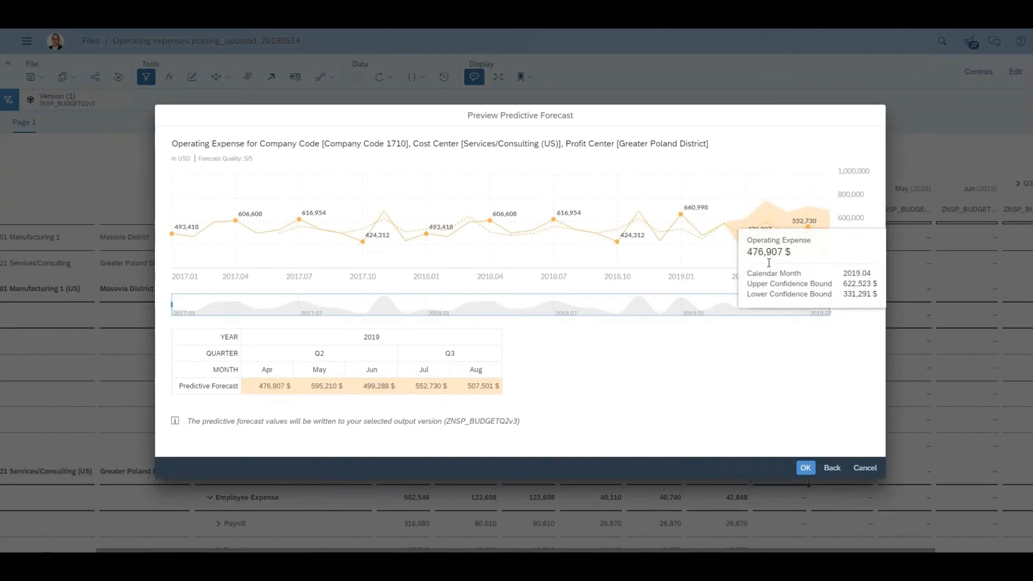
pyautogui.moveTo(807, 253)
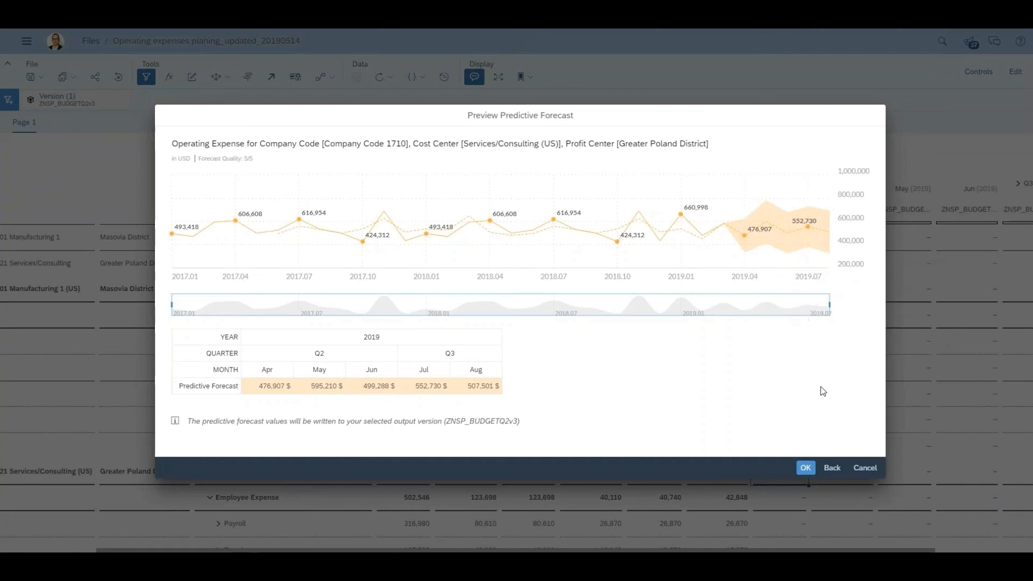
# Go back to the forecast settings and set the algorithm to Triple Exponential Smoothing
pyautogui.click(832, 468)
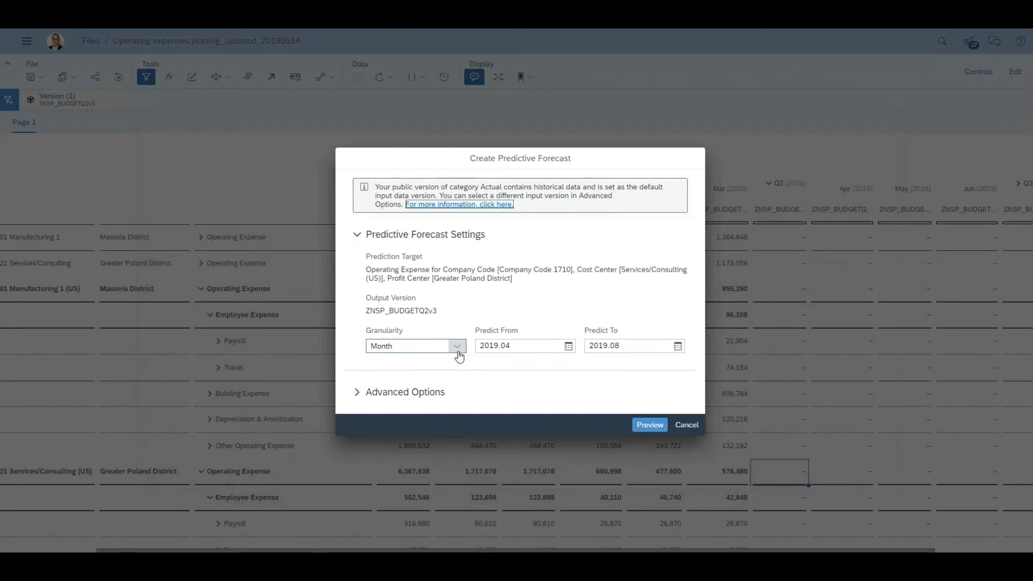
pyautogui.click(358, 393)
pyautogui.click(375, 385)
pyautogui.click(512, 386)
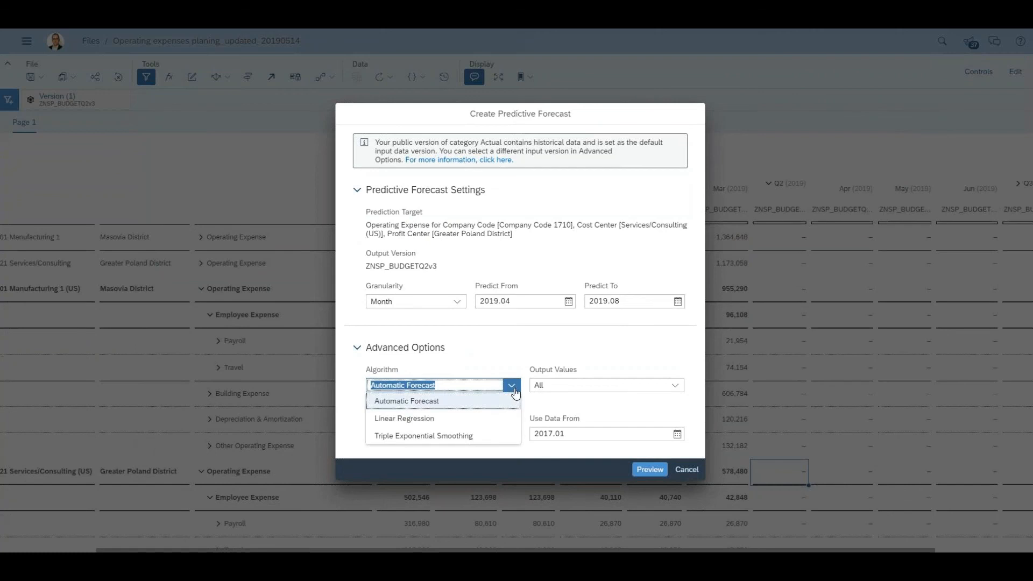
pyautogui.click(491, 436)
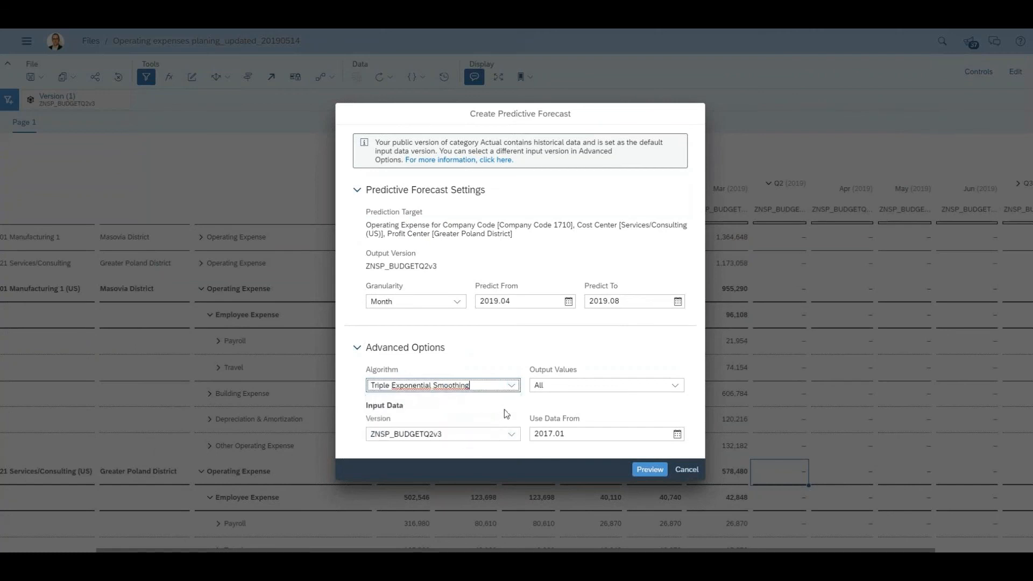
# Preview the Triple Exponential Smoothing forecast, inspect its chart points, and accept it to write the predicted values into the table
pyautogui.click(657, 471)
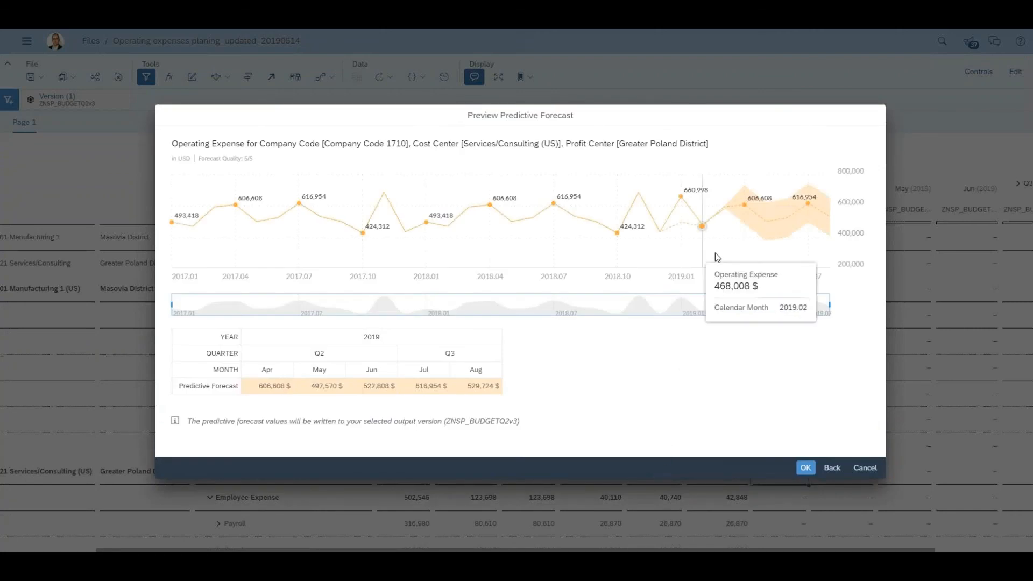
pyautogui.moveTo(770, 218)
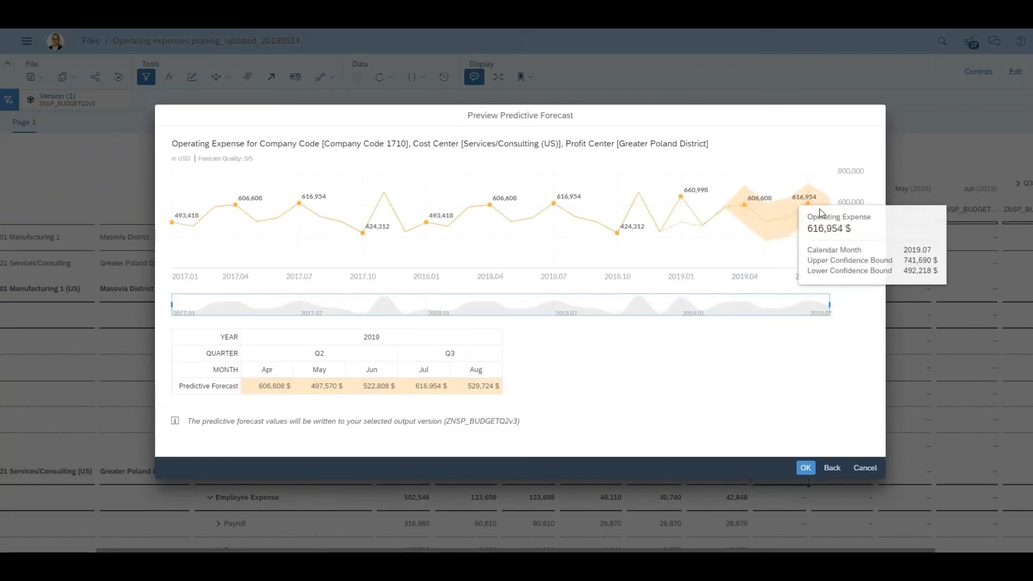
pyautogui.moveTo(830, 221)
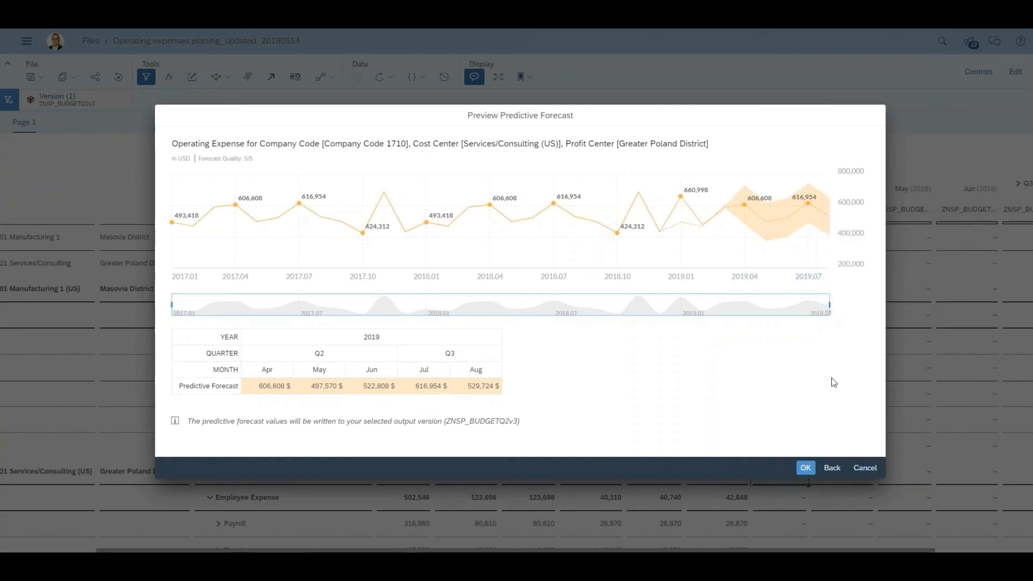
pyautogui.moveTo(595, 239)
pyautogui.moveTo(343, 250)
pyautogui.click(807, 469)
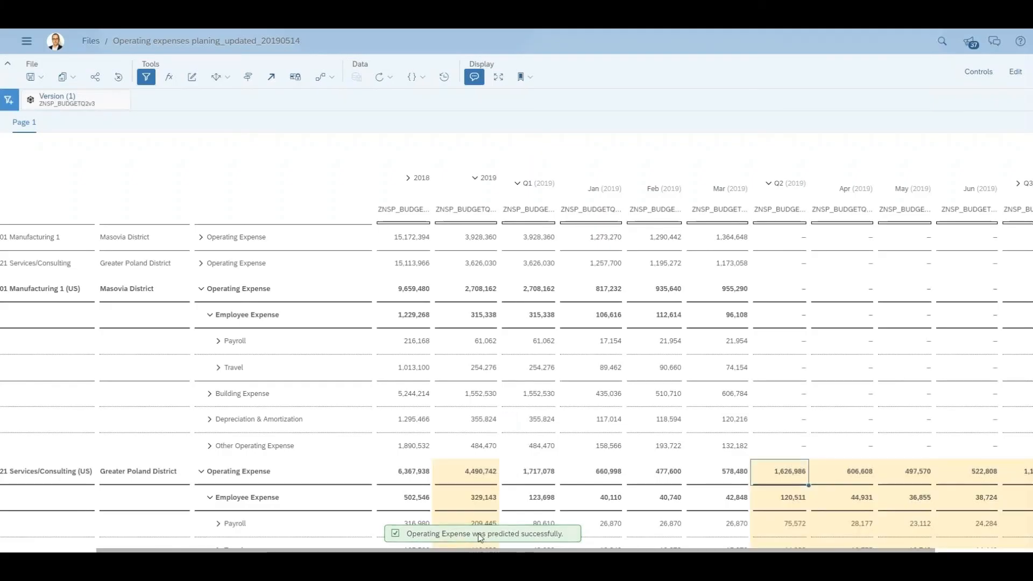
# Expand Travel under Services/Consulting (US) and examine how the predicted Q2 2019 values are distributed across its expense accounts
pyautogui.scroll(-3, 891, 452)
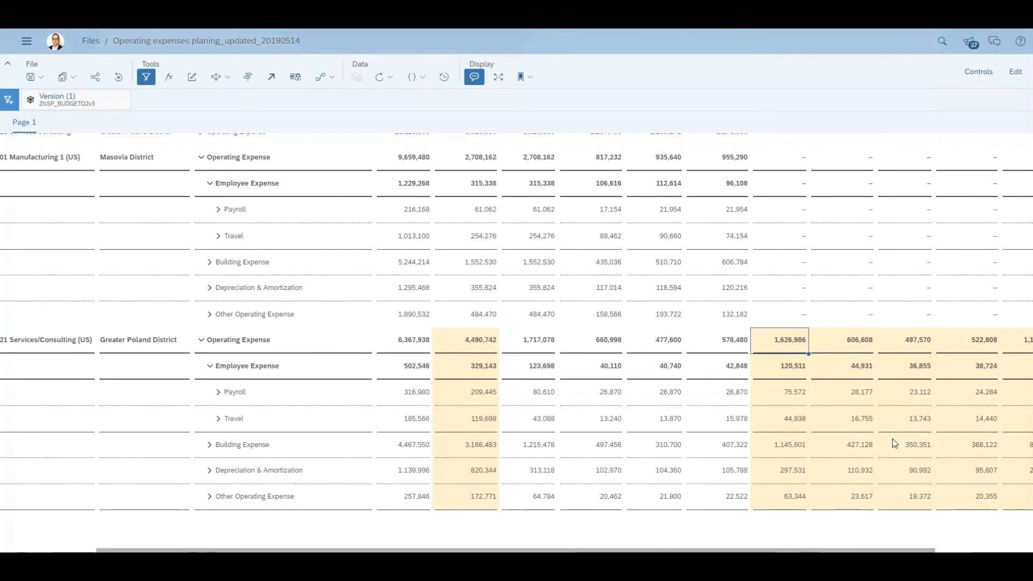
pyautogui.scroll(-1, 892, 443)
pyautogui.click(217, 411)
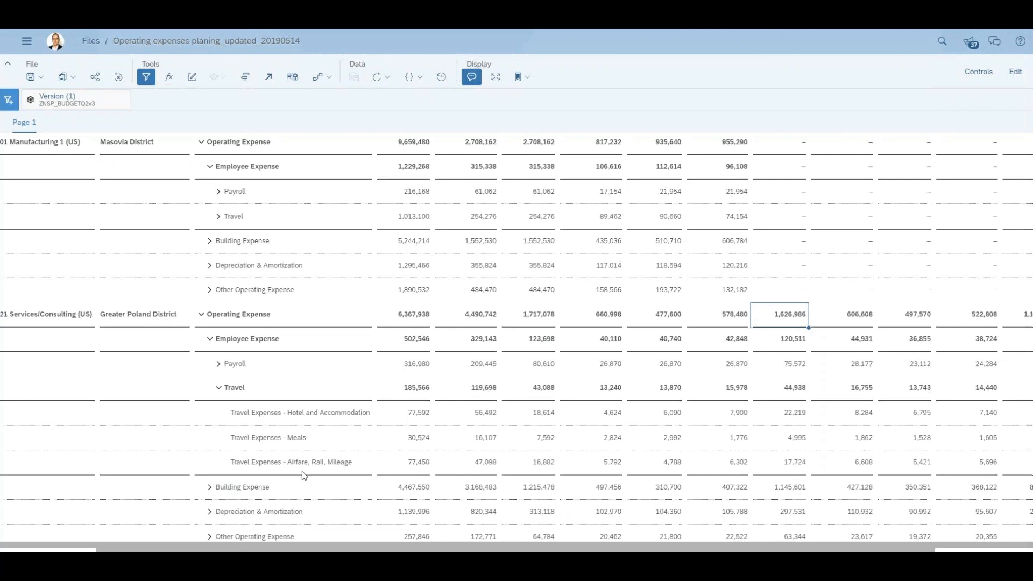
pyautogui.scroll(-1, 562, 436)
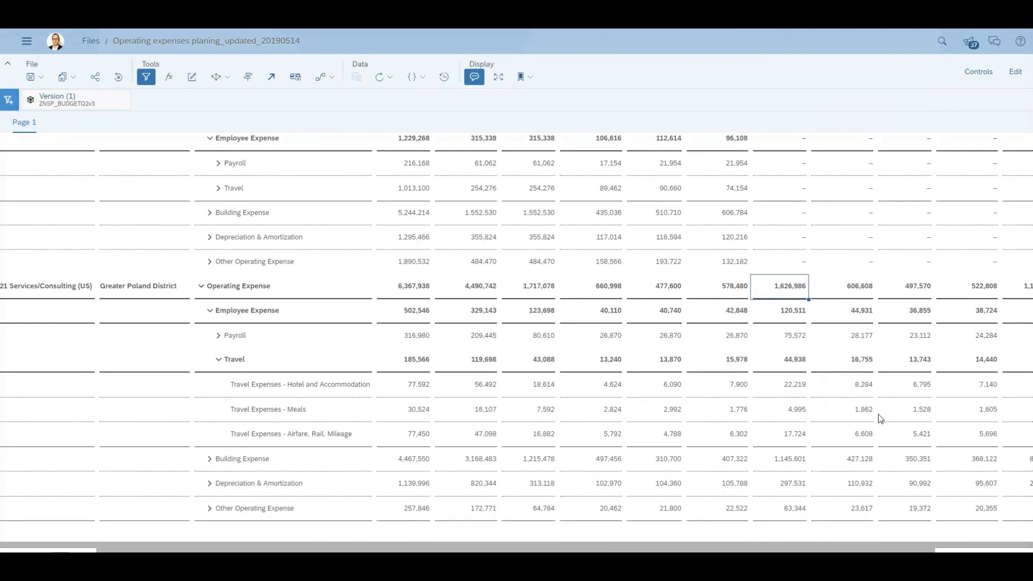
pyautogui.scroll(1, 880, 420)
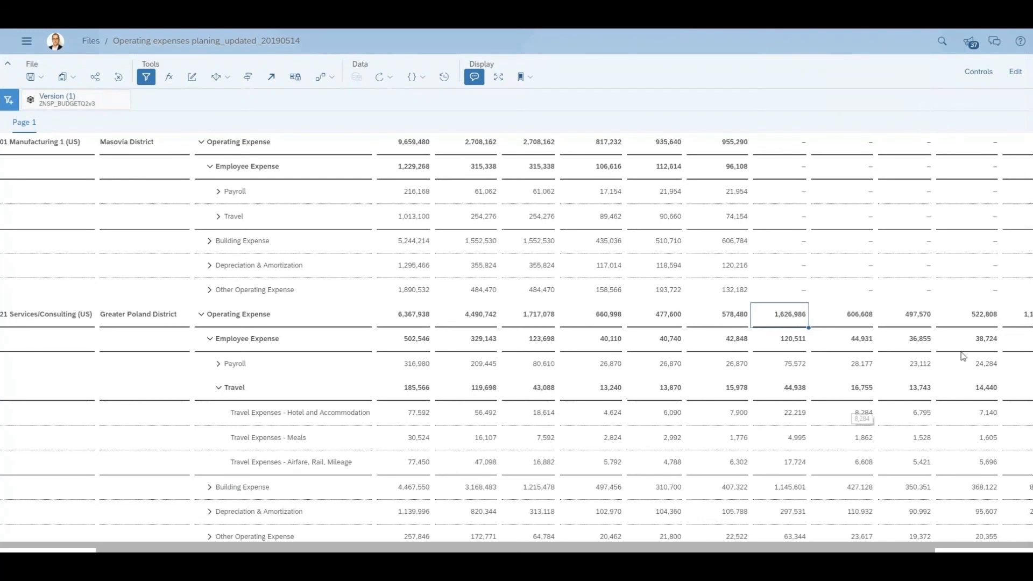
pyautogui.hotkey('alt', 'Tab')
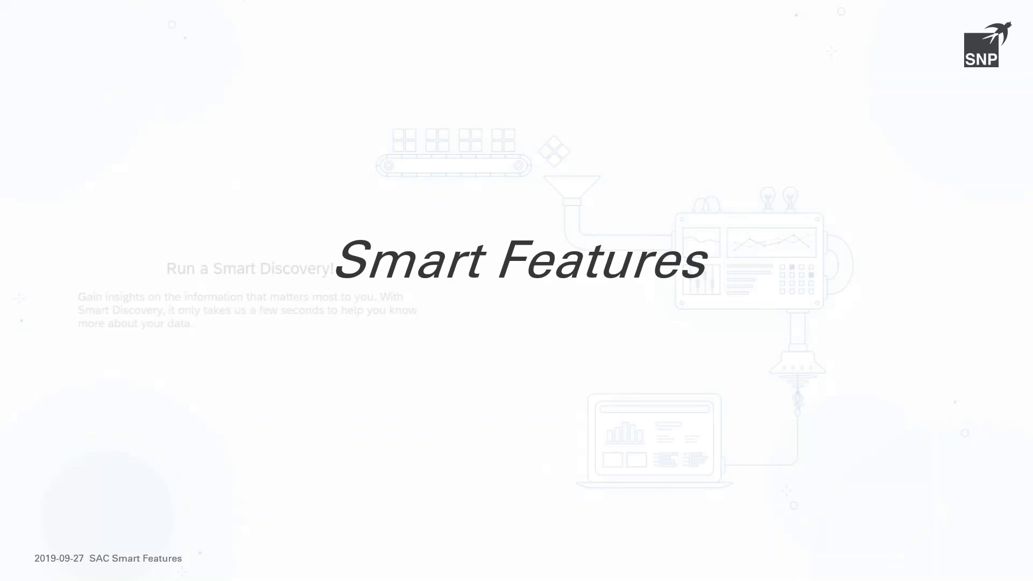
pyautogui.press('Right')
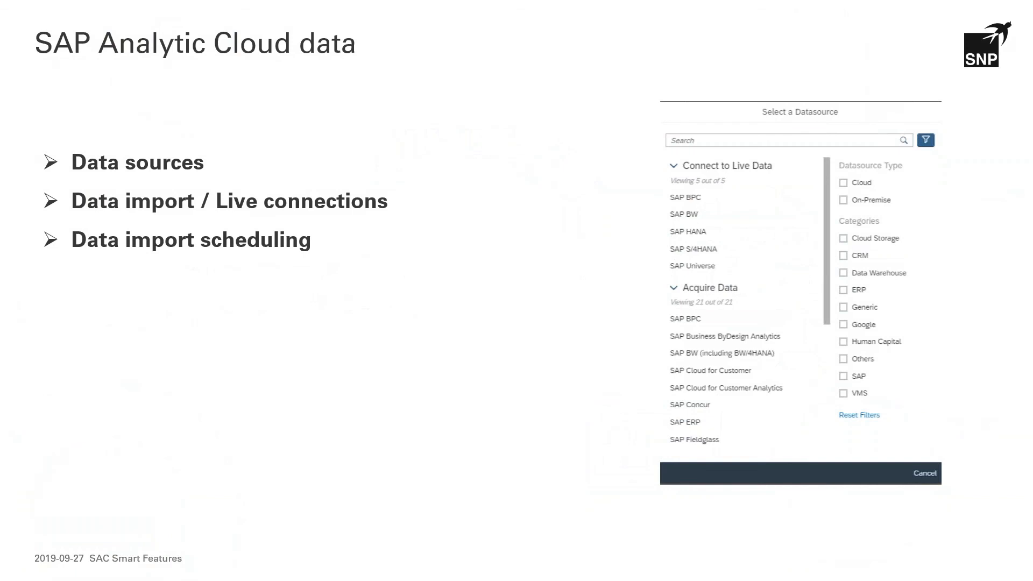